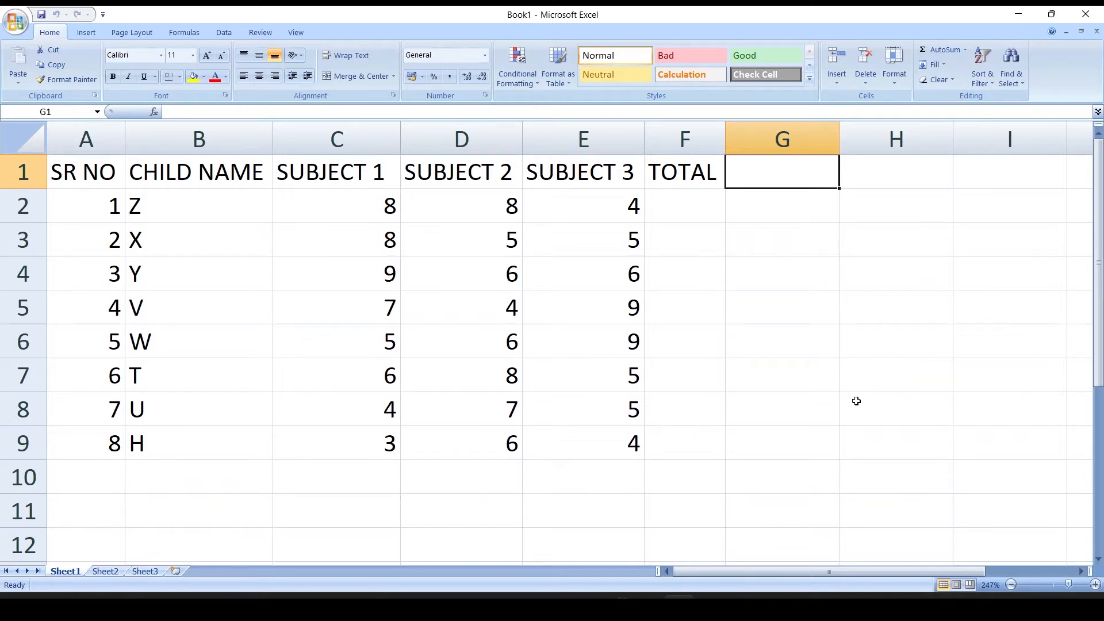
Check the sum of the three subject marks for rows 2 and 3 using the selection summary.
{"action": "left_click_drag", "start_coordinate": [335, 202], "coordinate": [592, 212]}
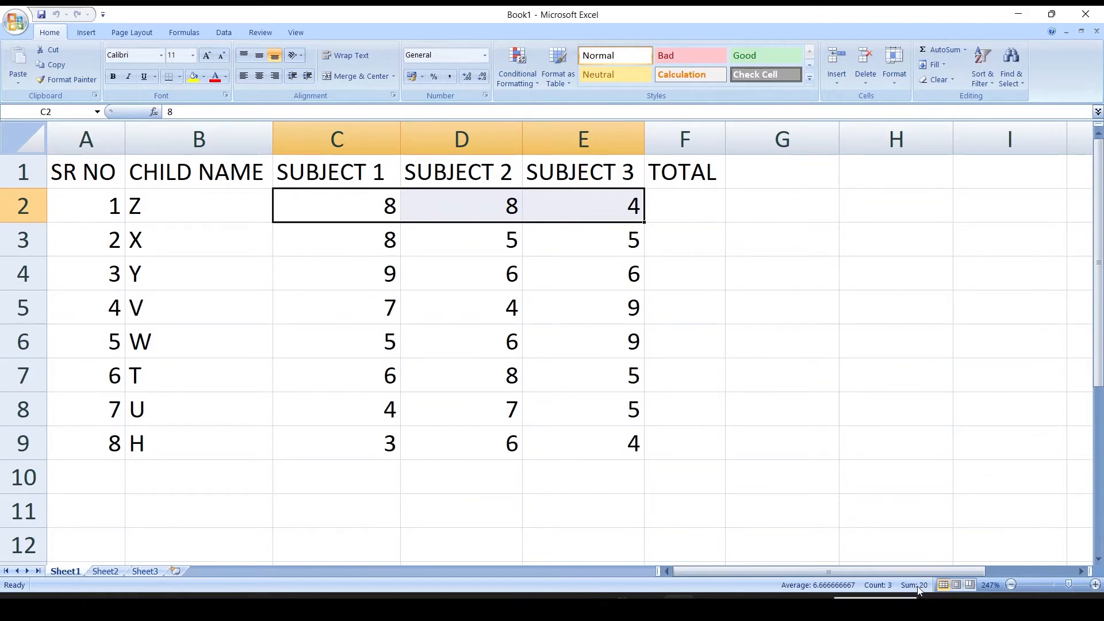
{"action": "left_click_drag", "start_coordinate": [360, 243], "coordinate": [597, 245]}
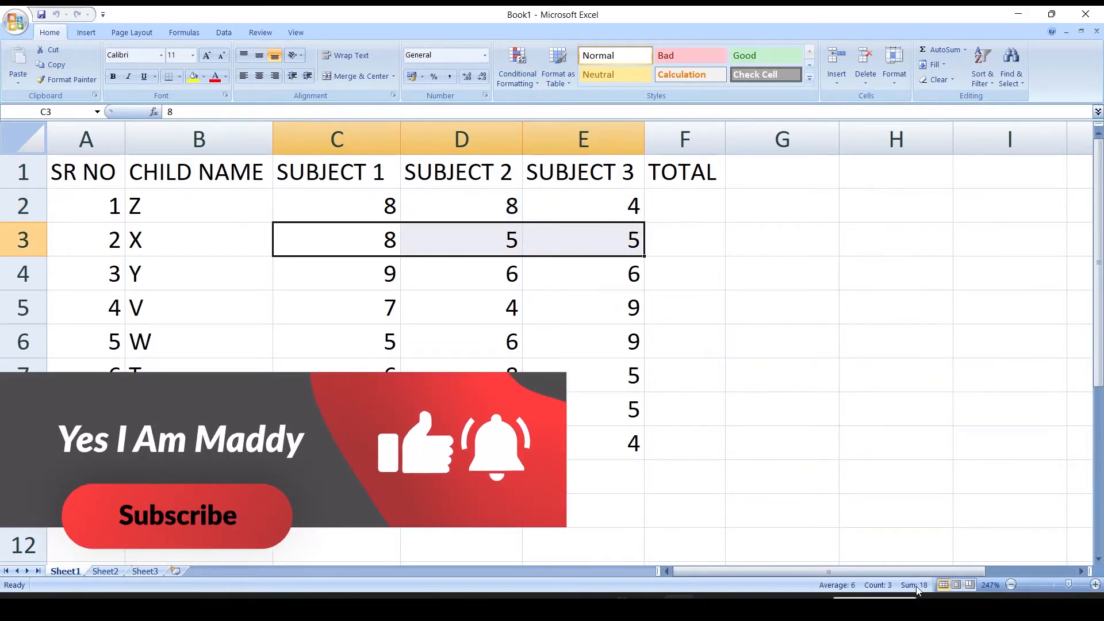
{"action": "left_click", "coordinate": [684, 217]}
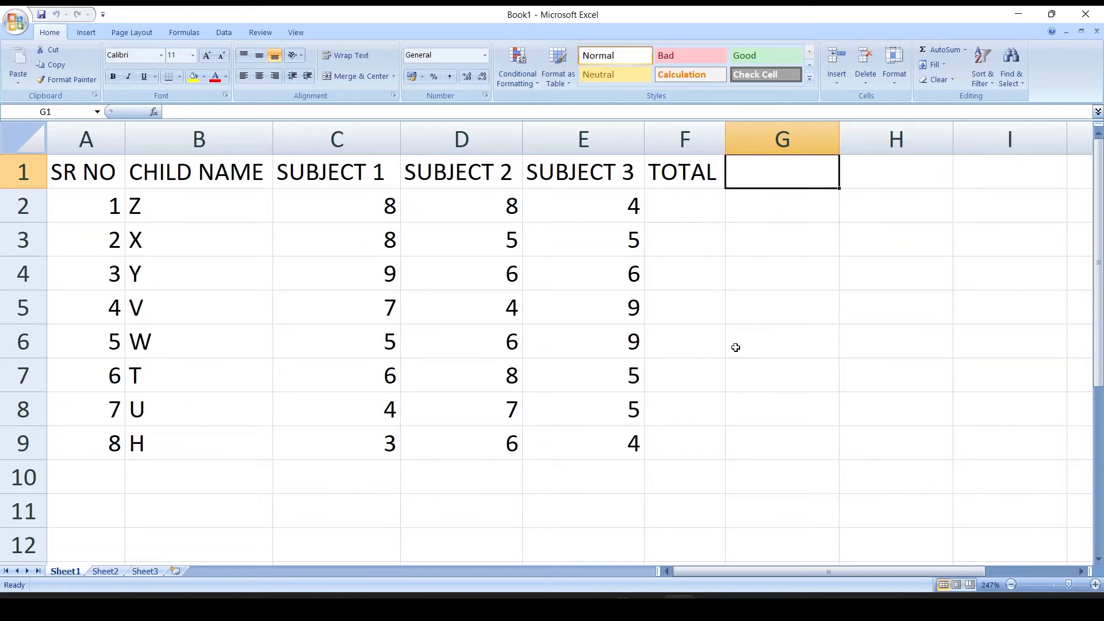
Add the headers MAX, MIN, COUNT and AVG in G1:J1 and fit columns G to J to their contents.
{"action": "type", "text": "MAX"}
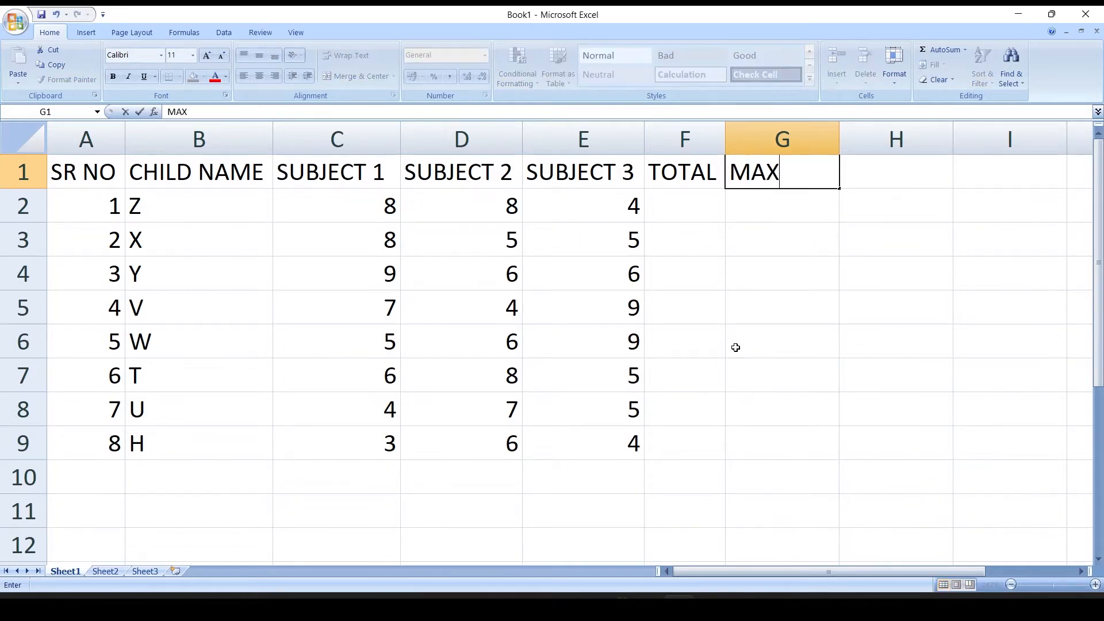
{"action": "key", "text": "Tab"}
{"action": "type", "text": "MIN"}
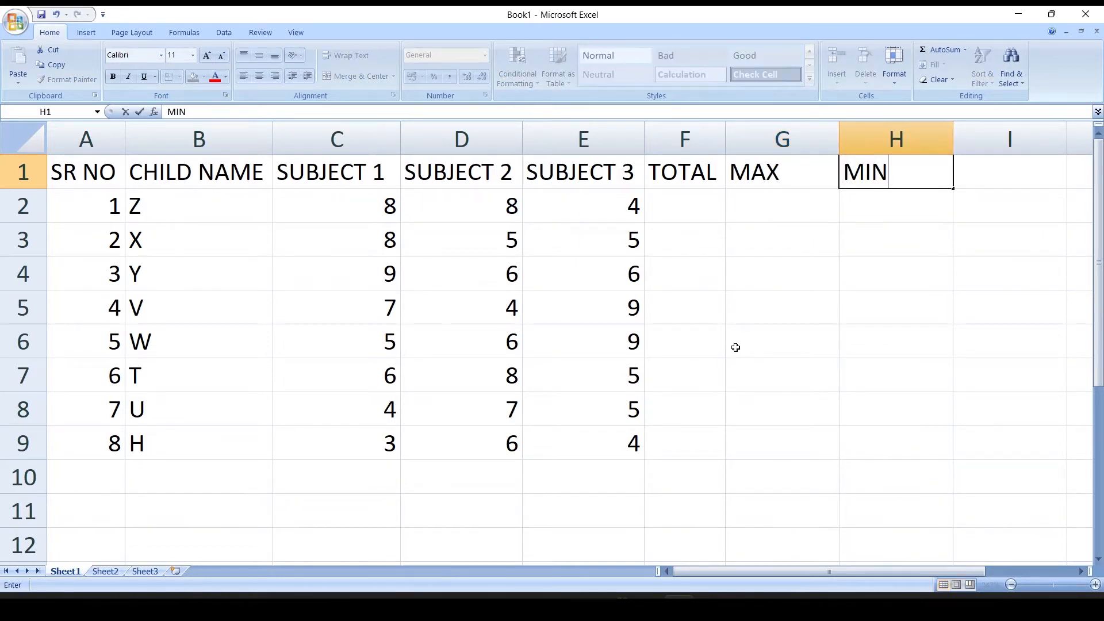
{"action": "key", "text": "Tab"}
{"action": "type", "text": "COUNT"}
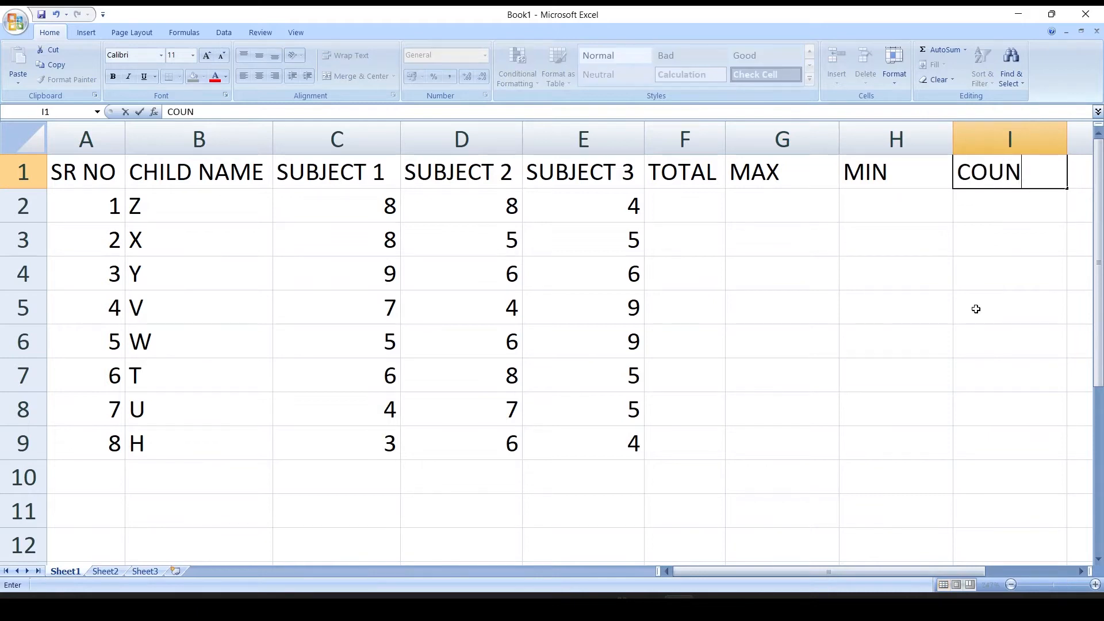
{"action": "key", "text": "Tab"}
{"action": "type", "text": "AVG"}
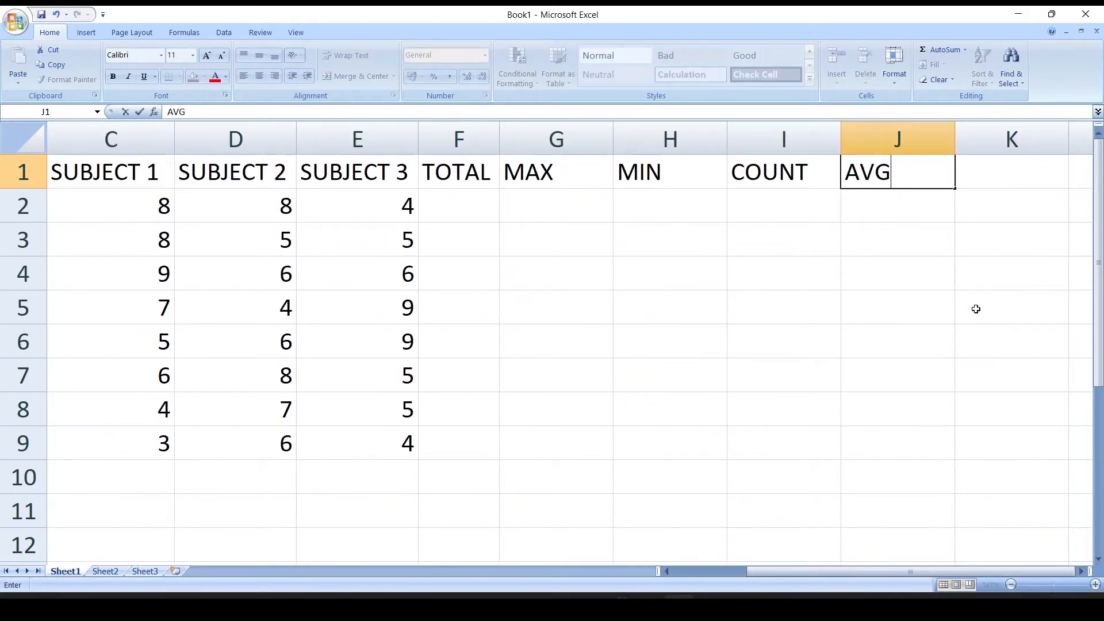
{"action": "left_click", "coordinate": [976, 309]}
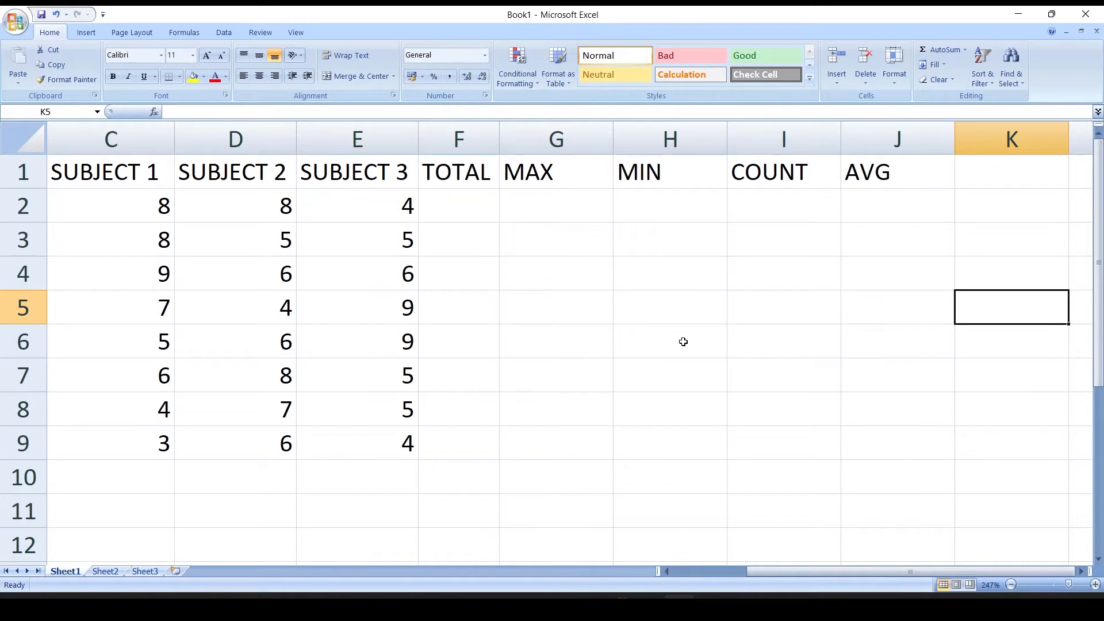
{"action": "left_click_drag", "start_coordinate": [547, 172], "coordinate": [867, 184]}
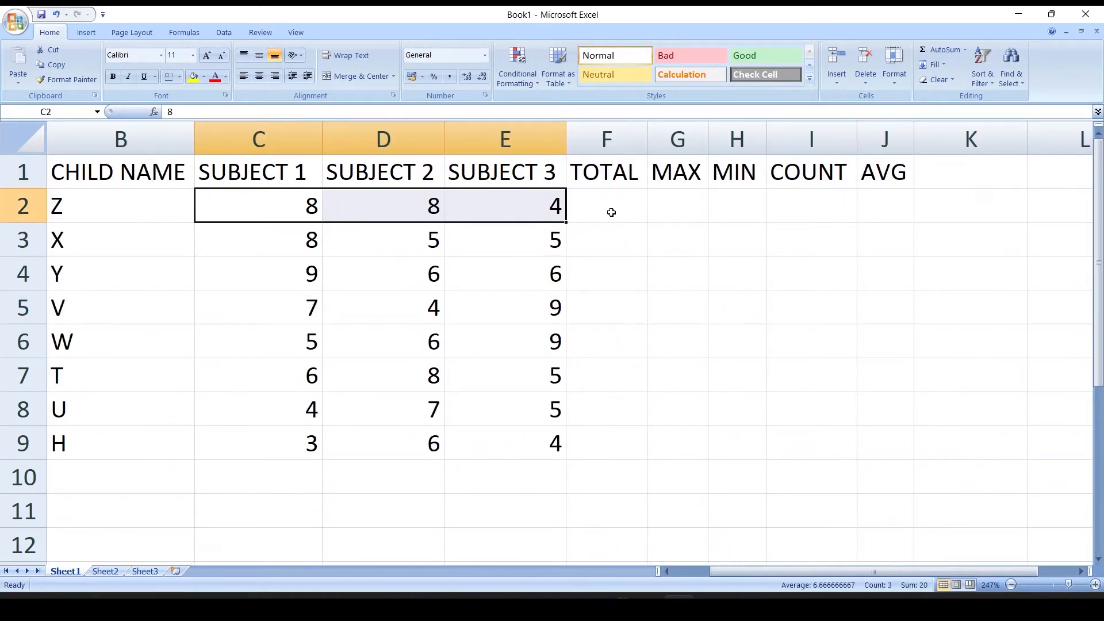
Total the three subject marks in F2 and F3 with AutoSum.
{"action": "left_click", "coordinate": [611, 212]}
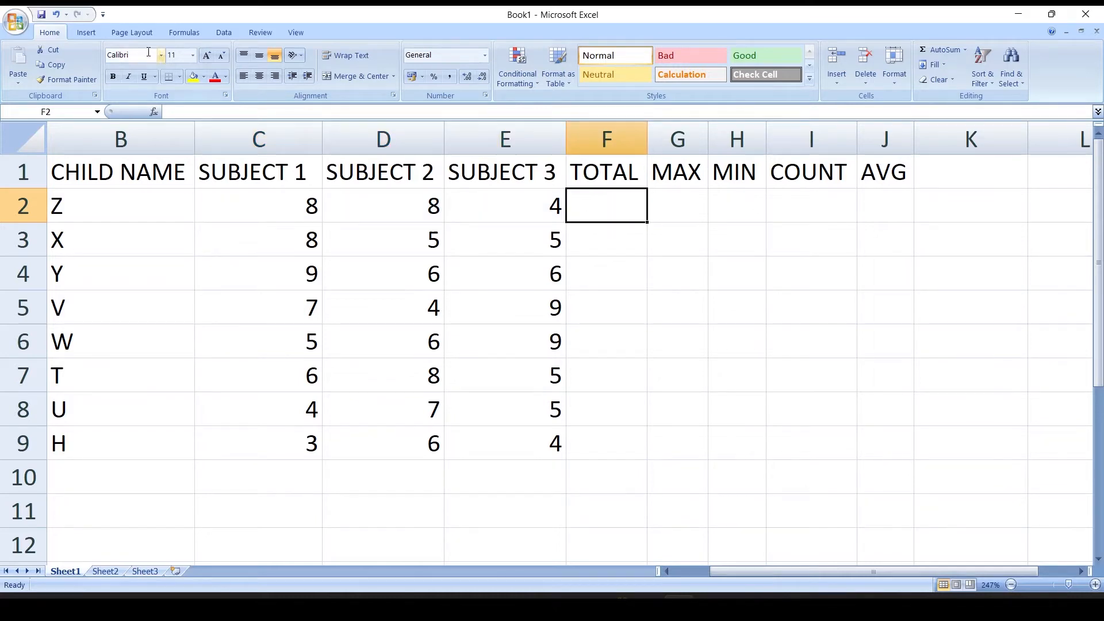
{"action": "left_click", "coordinate": [946, 51]}
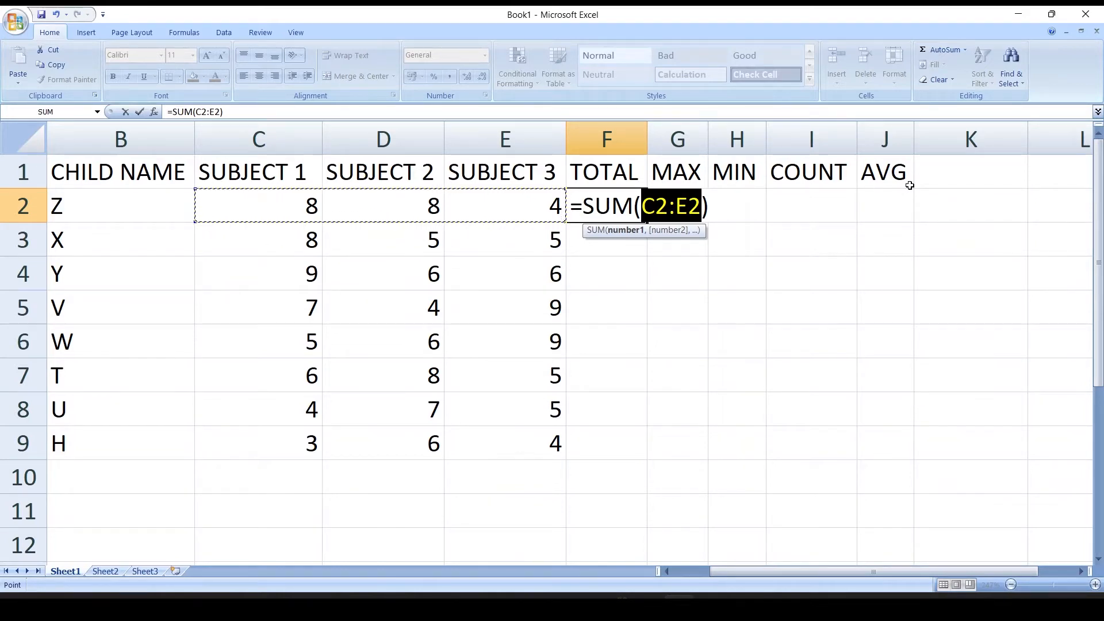
{"action": "key", "text": "Return"}
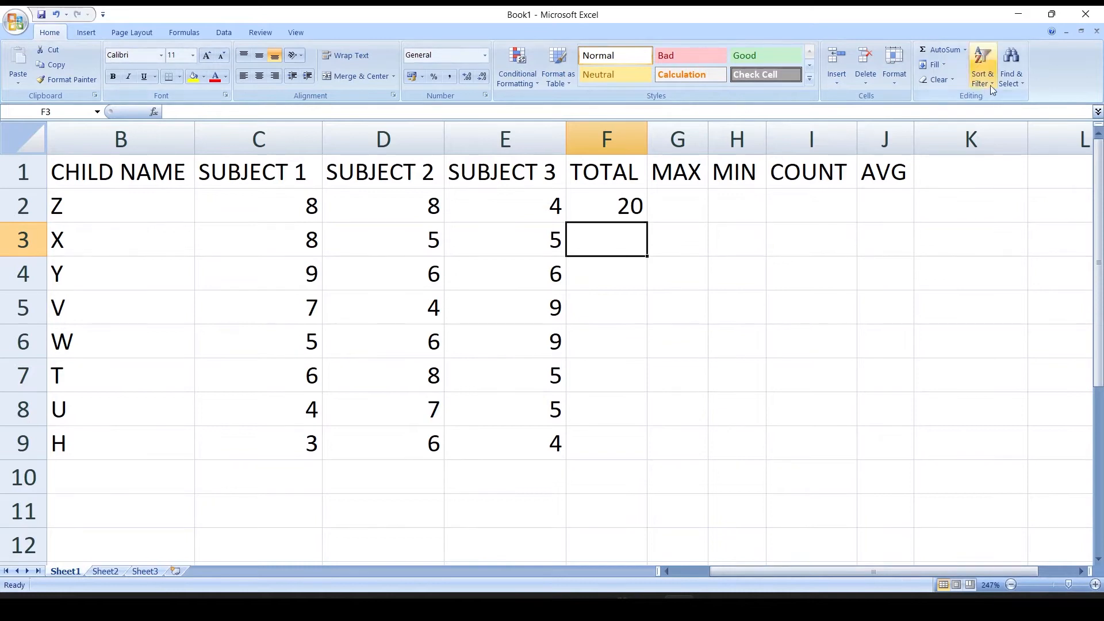
{"action": "left_click", "coordinate": [939, 54]}
{"action": "key", "text": "Return"}
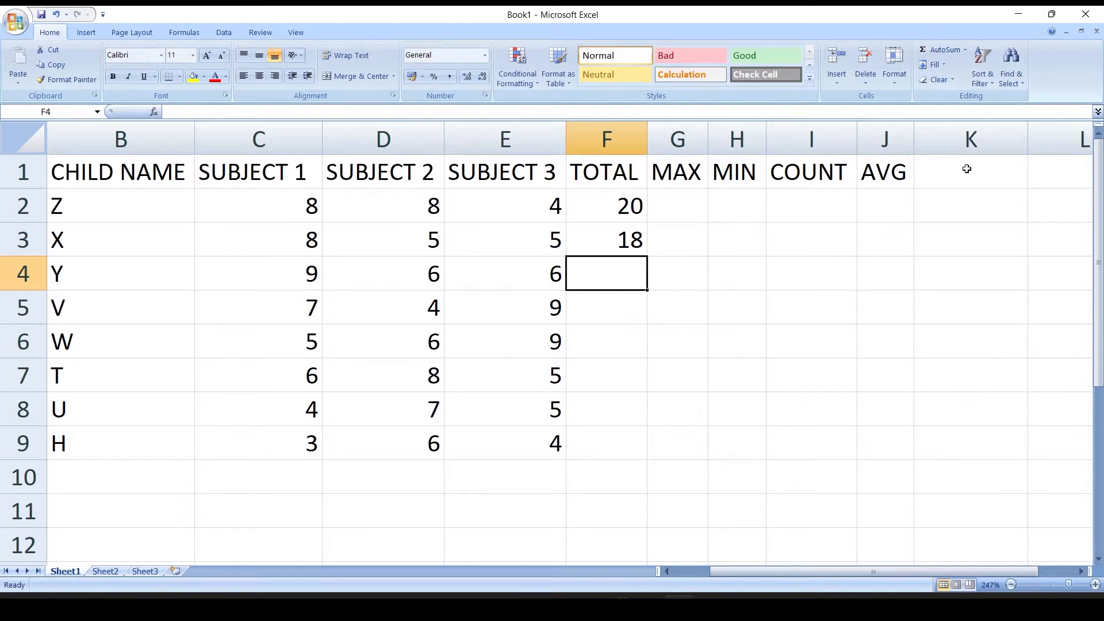
Fill the AutoSum formula from F2 down through F9, and clear F2:F9.
{"action": "left_click", "coordinate": [640, 210]}
{"action": "left_click_drag", "start_coordinate": [640, 210], "coordinate": [645, 449]}
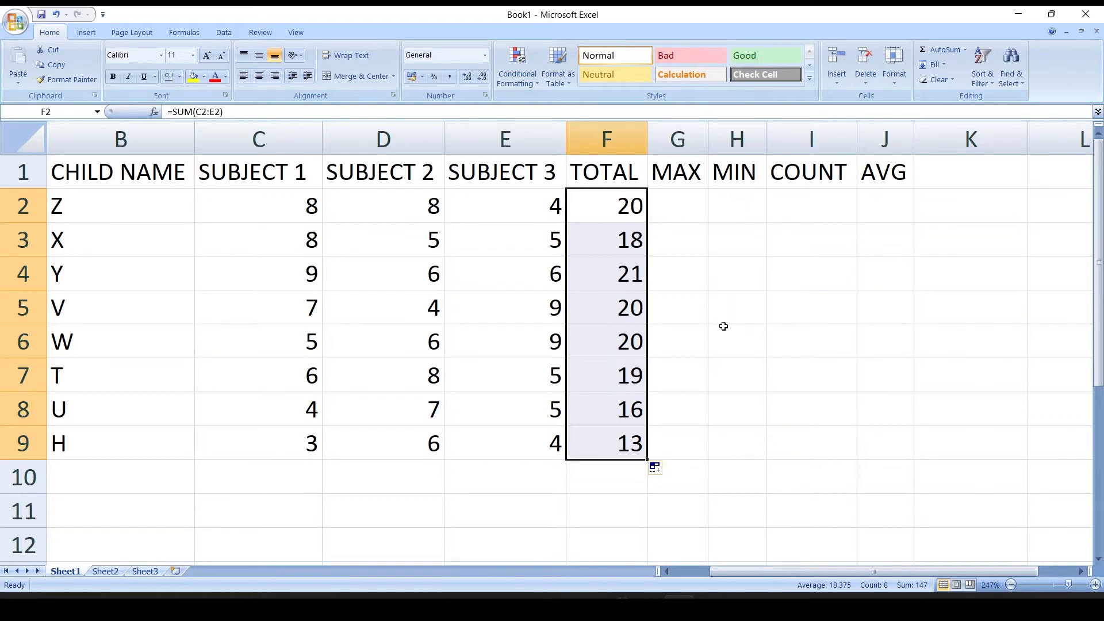
{"action": "key", "text": "Delete"}
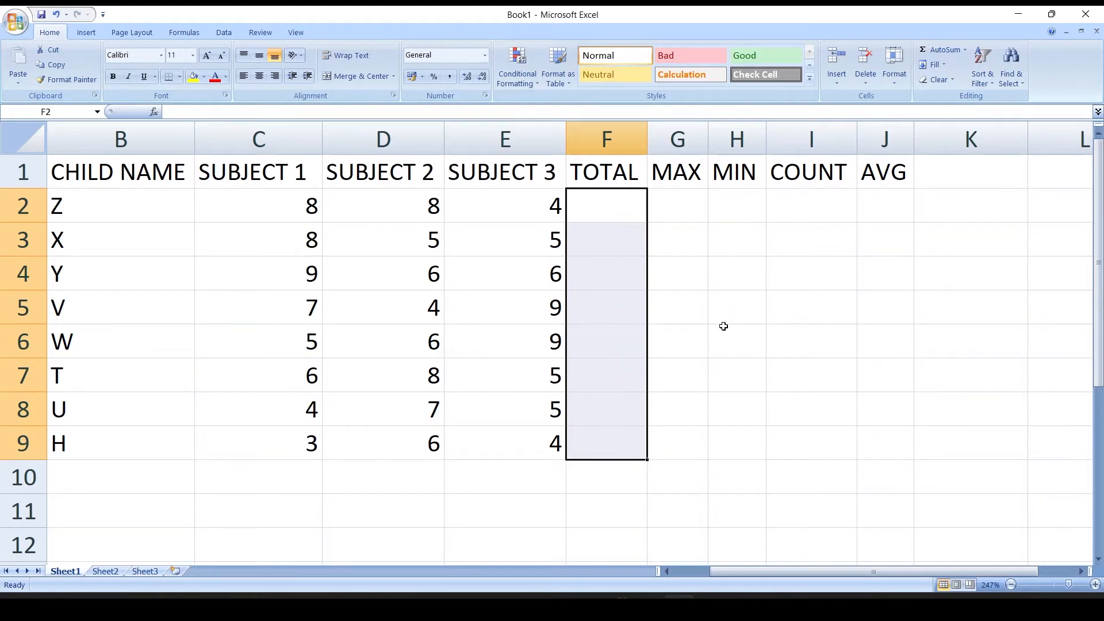
Enter a SUM formula in F2 that adds the range C2:E2.
{"action": "key", "text": "shift+BackSpace"}
{"action": "type", "text": "="}
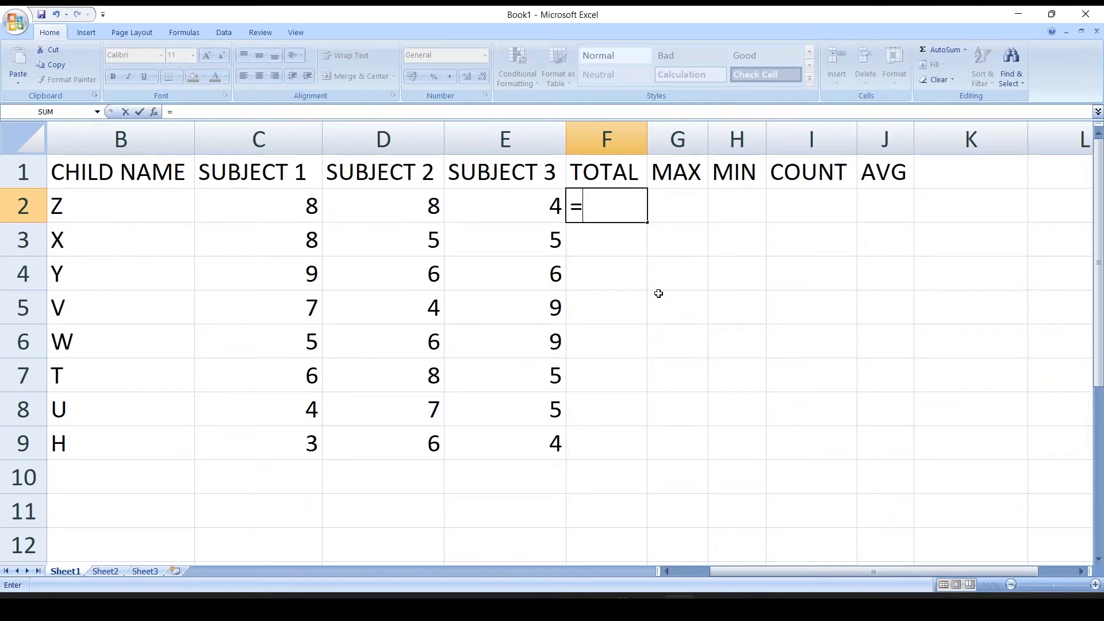
{"action": "type", "text": "SUM"}
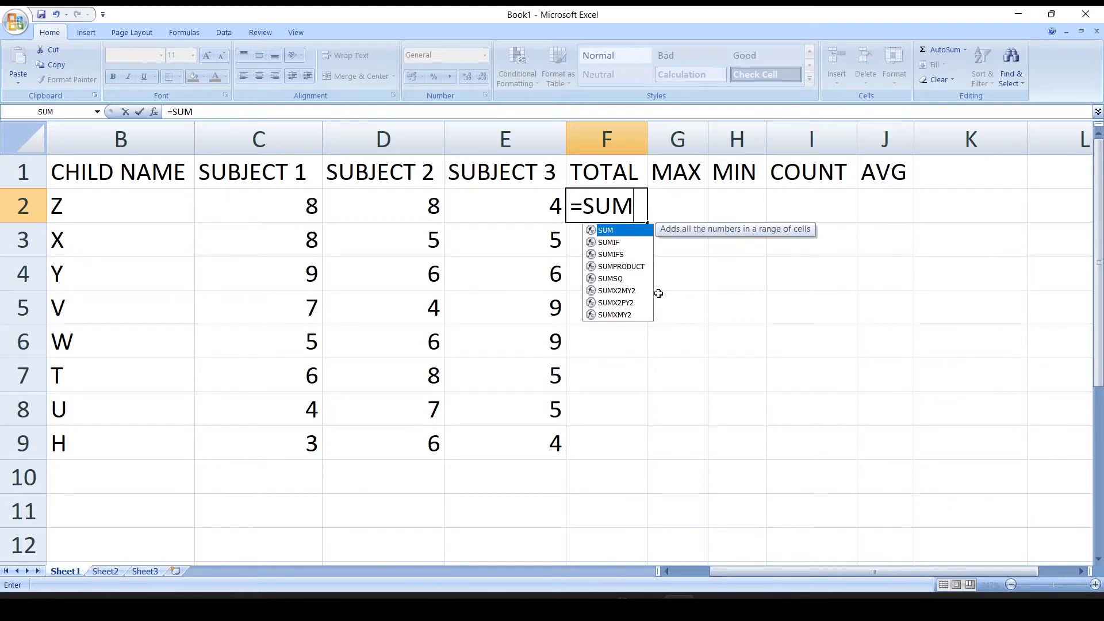
{"action": "type", "text": "("}
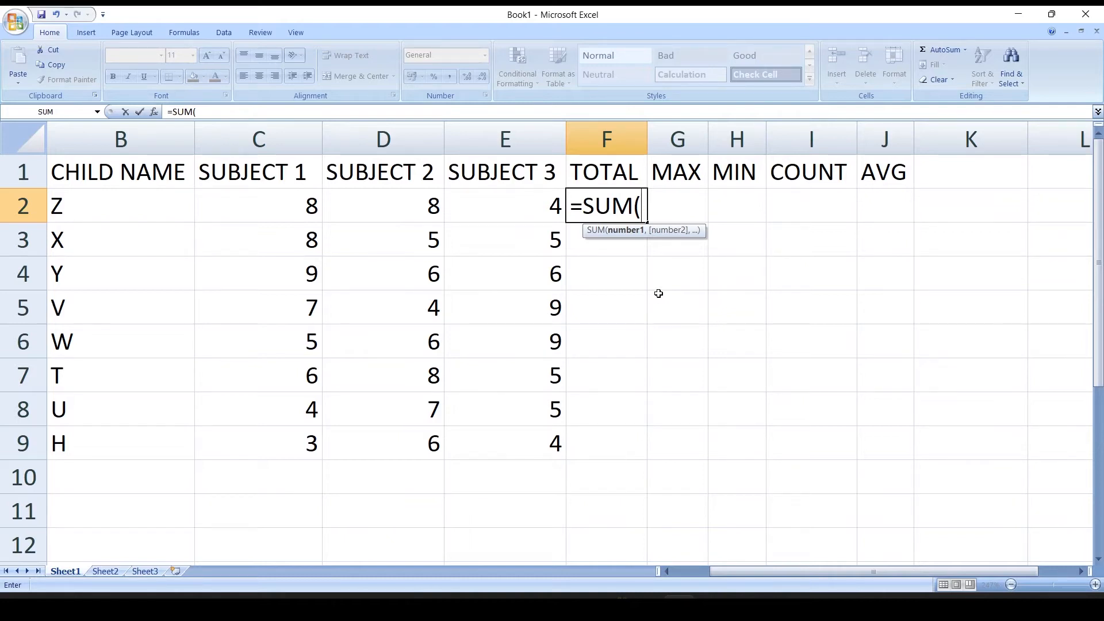
{"action": "key", "text": "Left"}
{"action": "key", "text": "Left"}
{"action": "key", "text": "Left"}
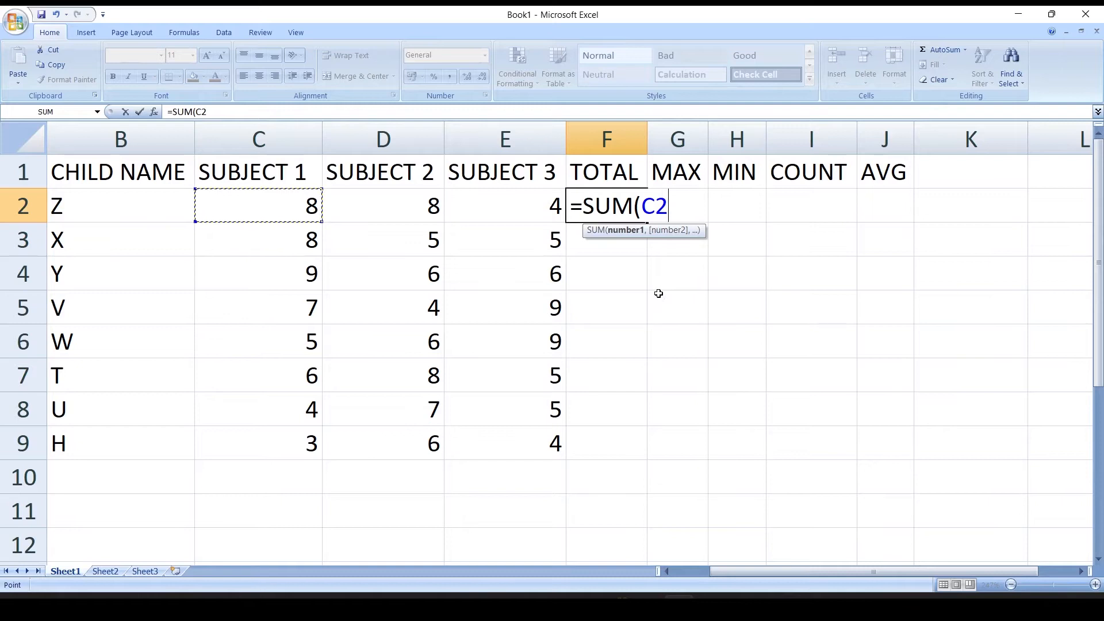
{"action": "key", "text": "shift+Right"}
{"action": "key", "text": "shift+Right"}
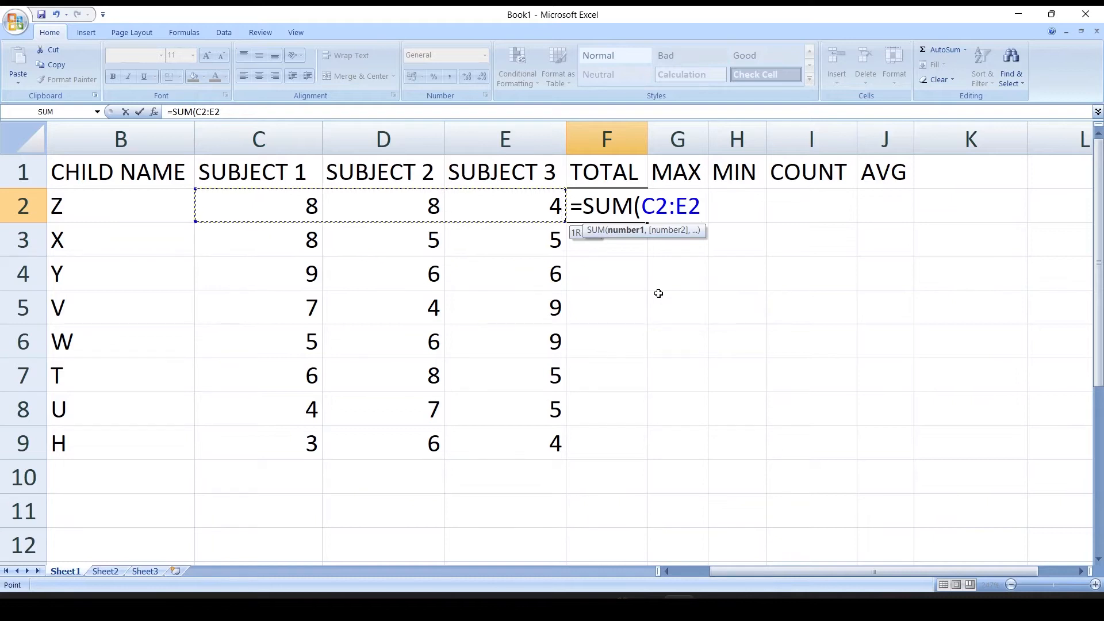
{"action": "key", "text": "Return"}
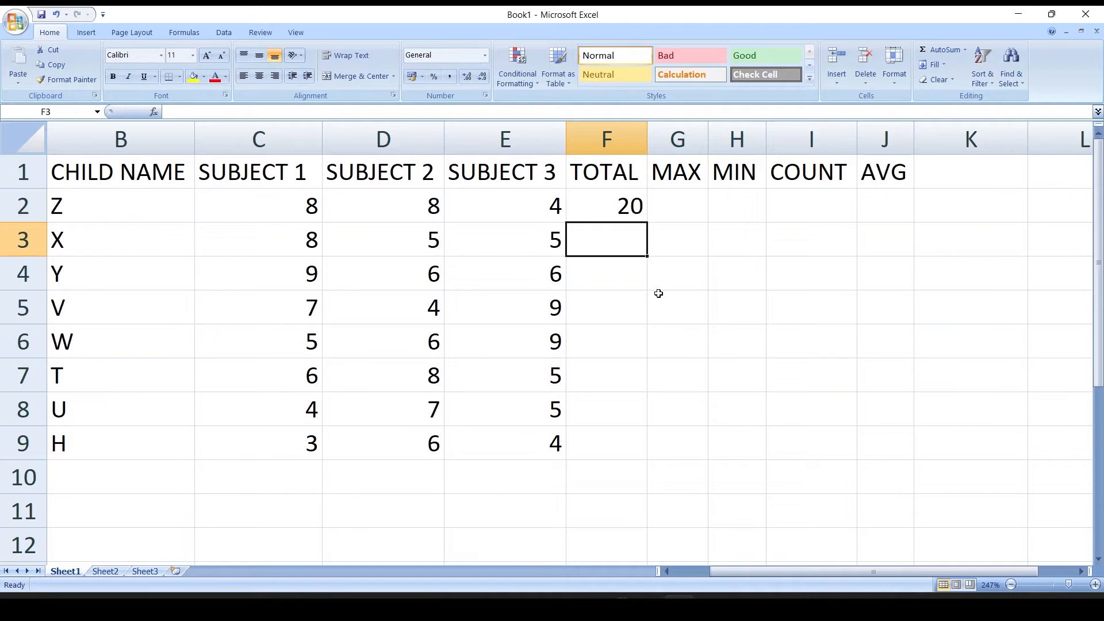
Copy the SUM formula in F2 down the TOTAL column to F9, and clear all the totals.
{"action": "key", "text": "Up"}
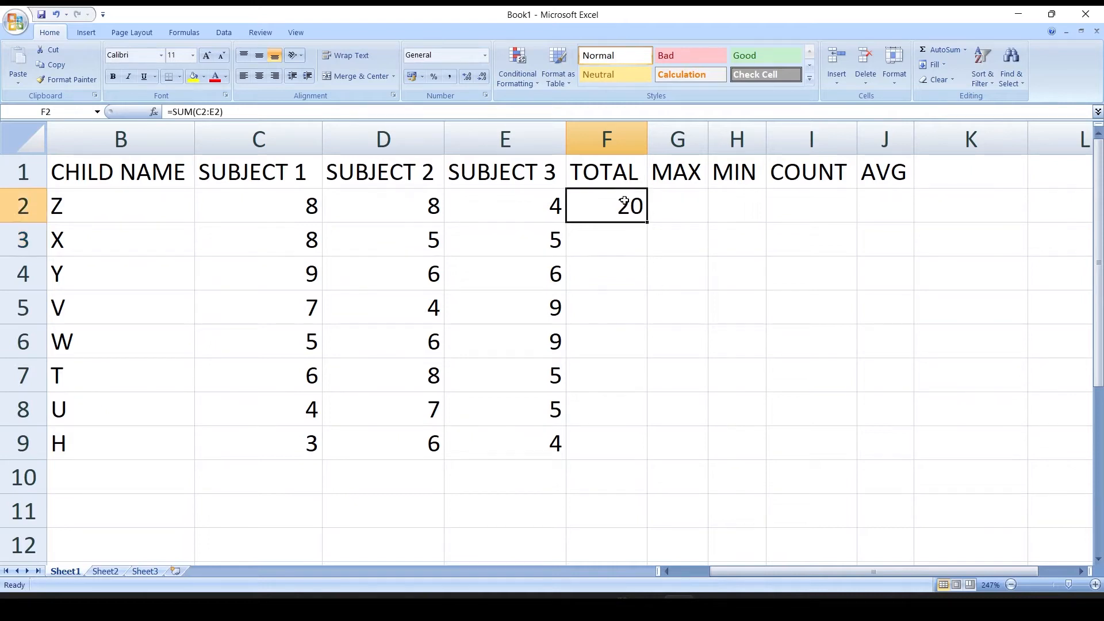
{"action": "double_click", "coordinate": [649, 223]}
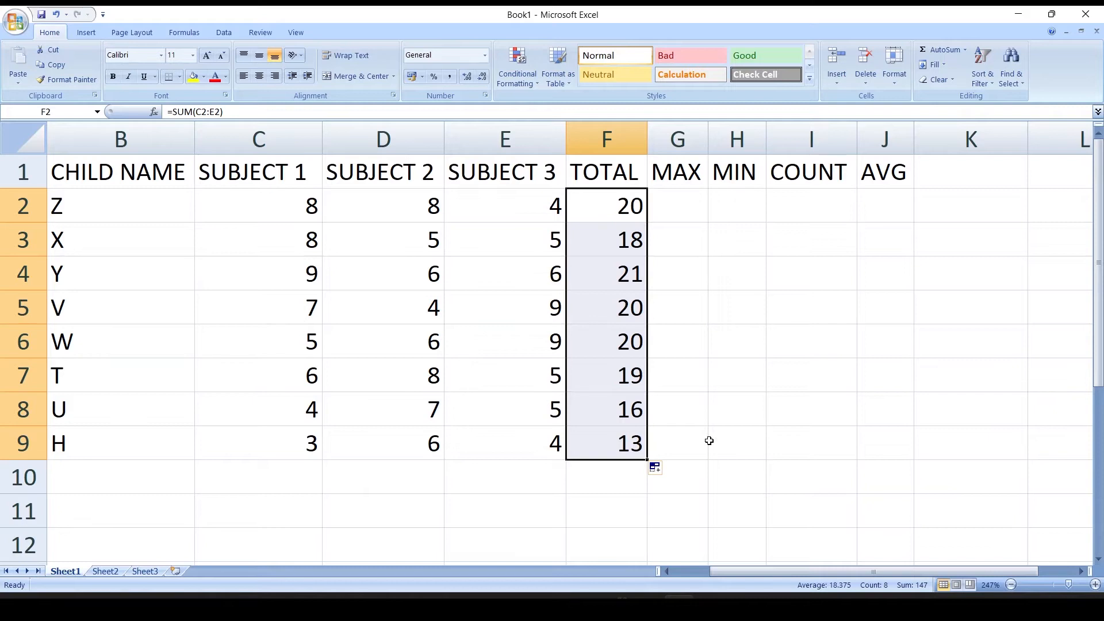
{"action": "key", "text": "Delete"}
{"action": "left_click", "coordinate": [752, 373]}
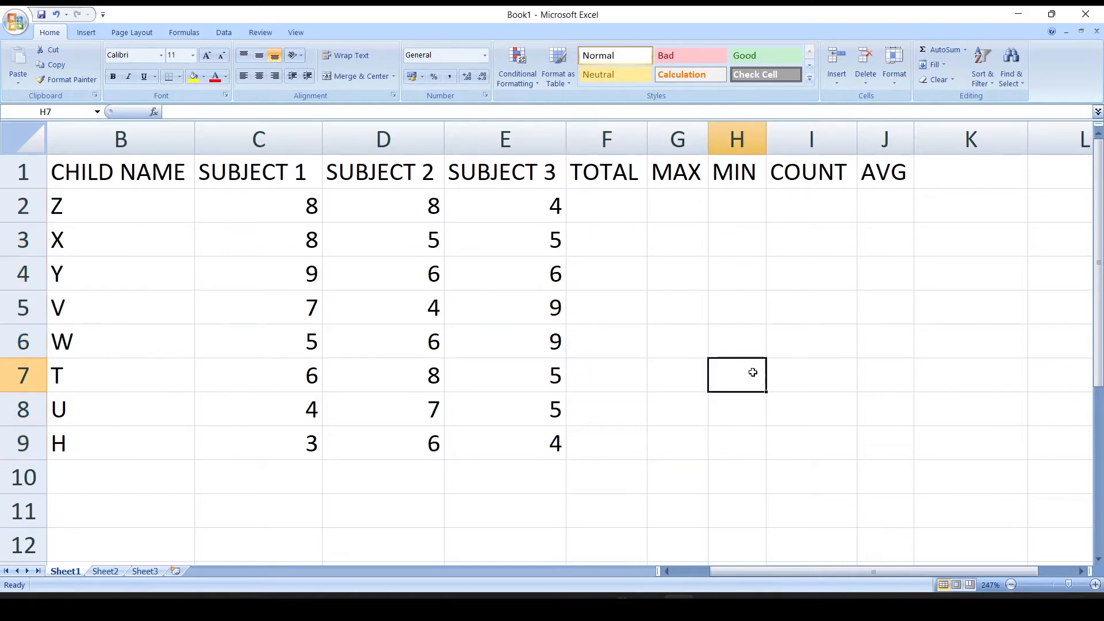
Enter the formula =C2+D2+E2 in F2 to add the three subject marks by cell reference.
{"action": "left_click", "coordinate": [617, 220]}
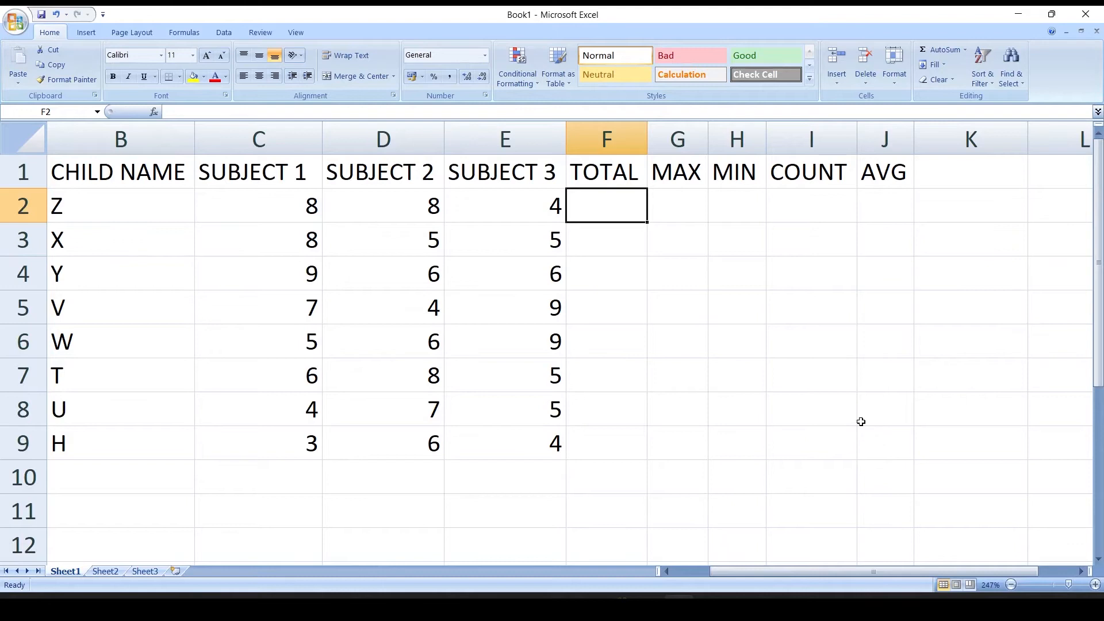
{"action": "type", "text": "="}
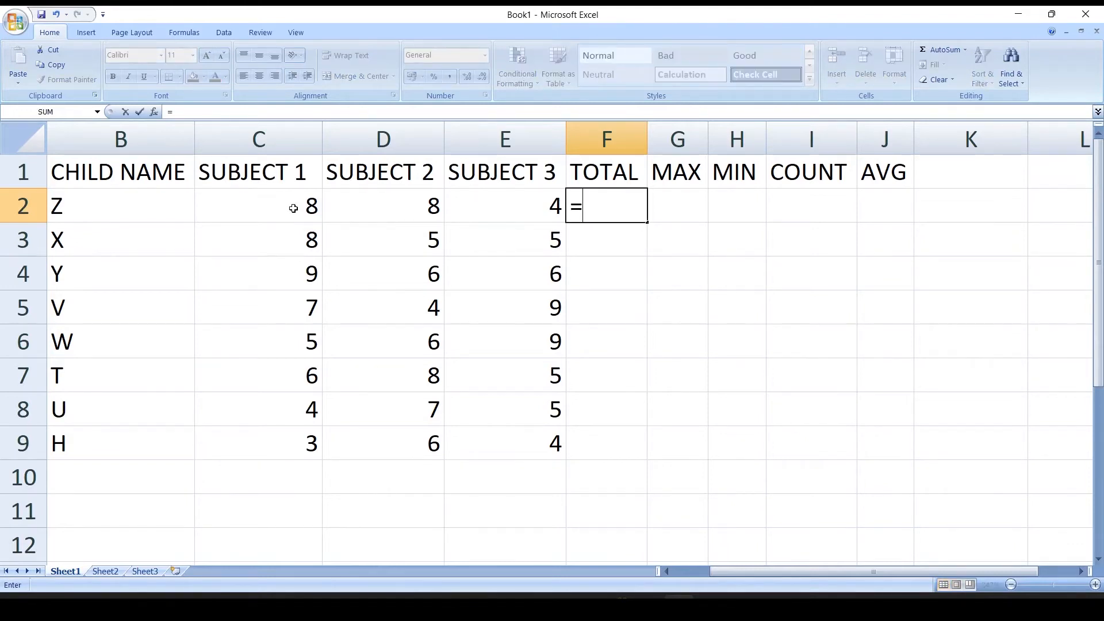
{"action": "left_click", "coordinate": [267, 207]}
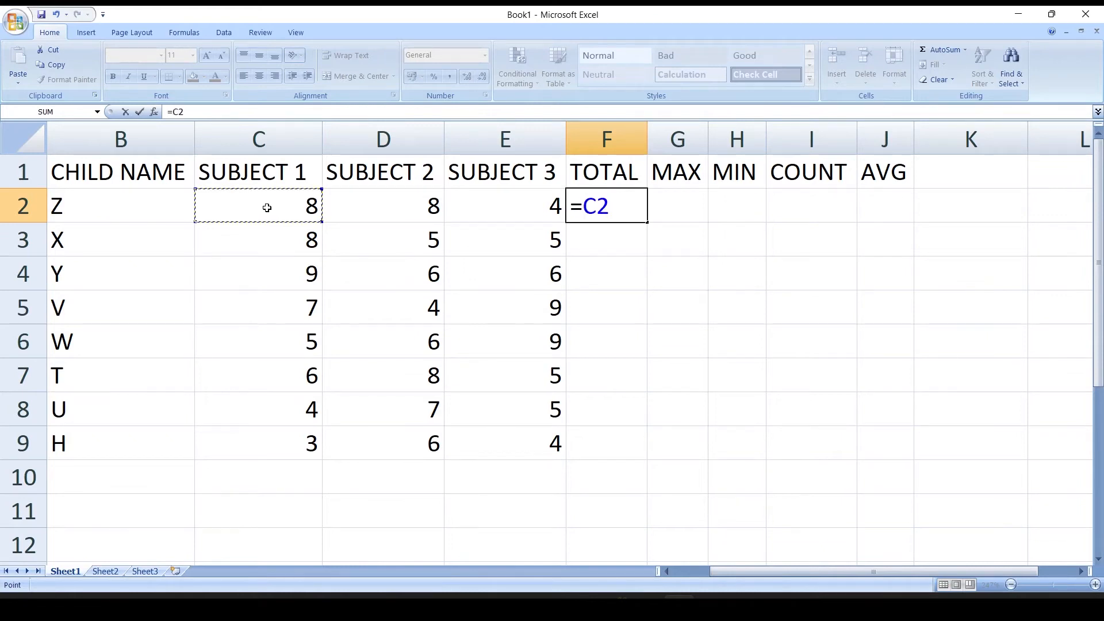
{"action": "type", "text": "+"}
{"action": "left_click", "coordinate": [421, 208]}
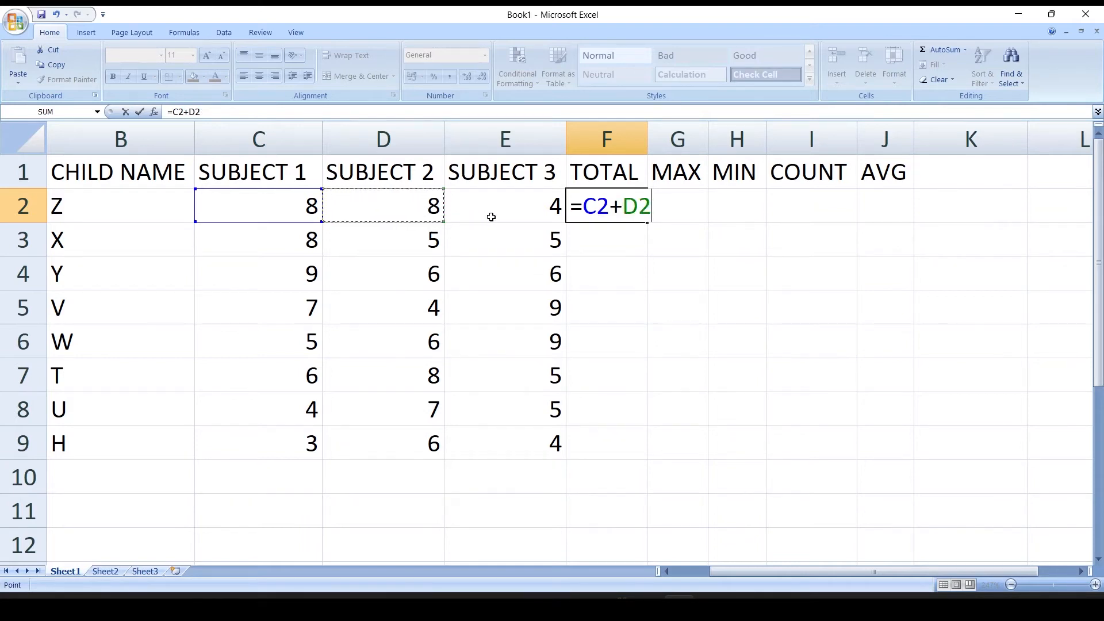
{"action": "type", "text": "+"}
{"action": "left_click", "coordinate": [537, 209]}
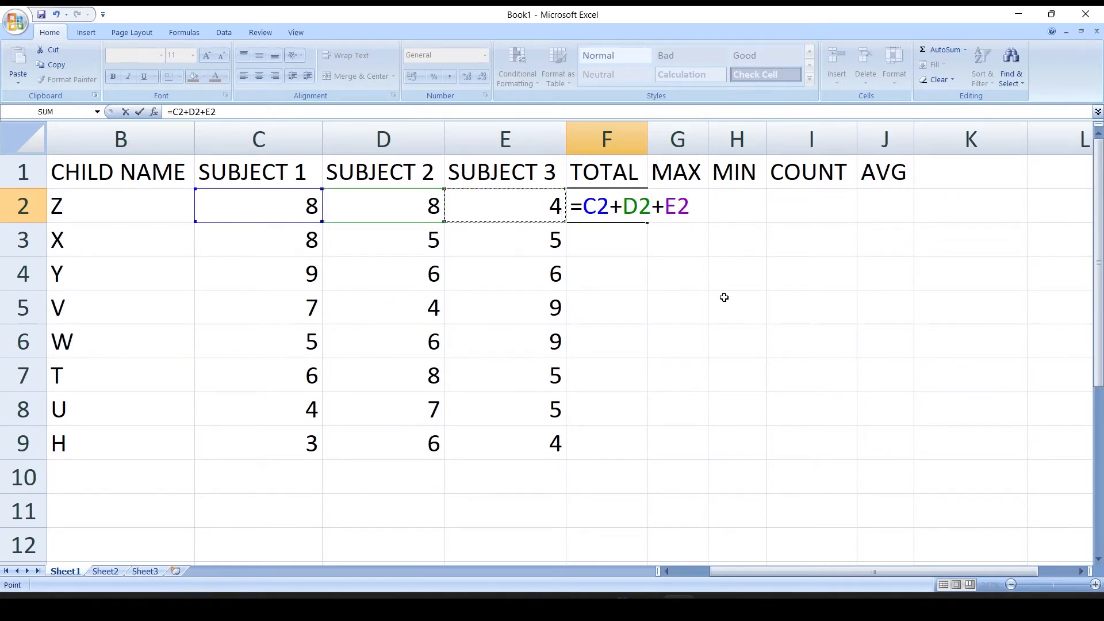
{"action": "key", "text": "Return"}
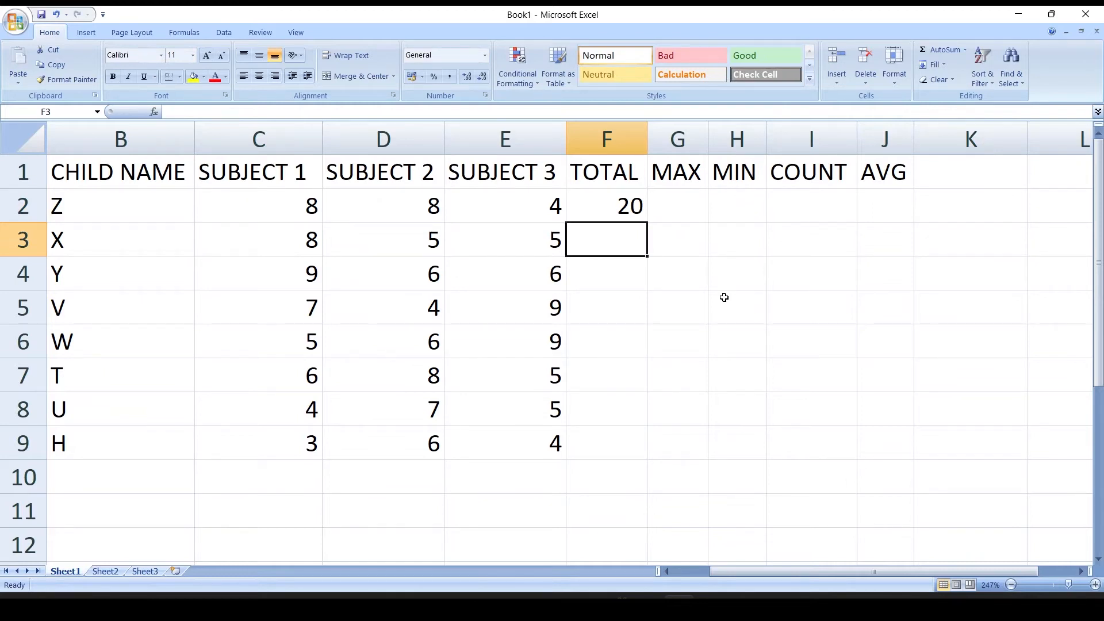
Auto-fill the addition formula from F2 down to F9 and undo the fill.
{"action": "key", "text": "Up"}
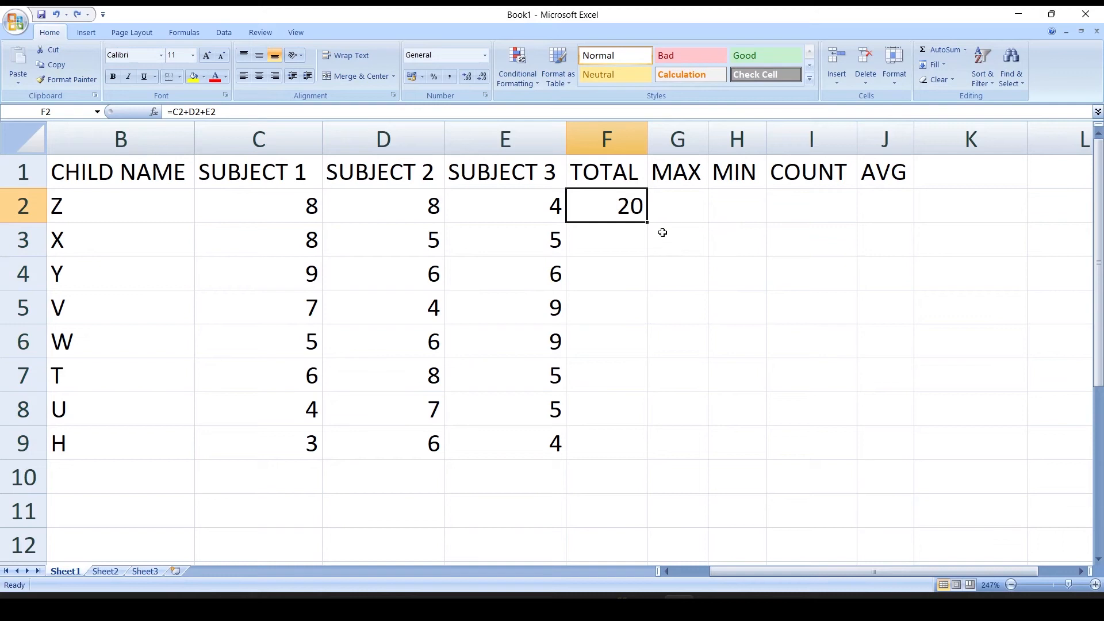
{"action": "double_click", "coordinate": [647, 222]}
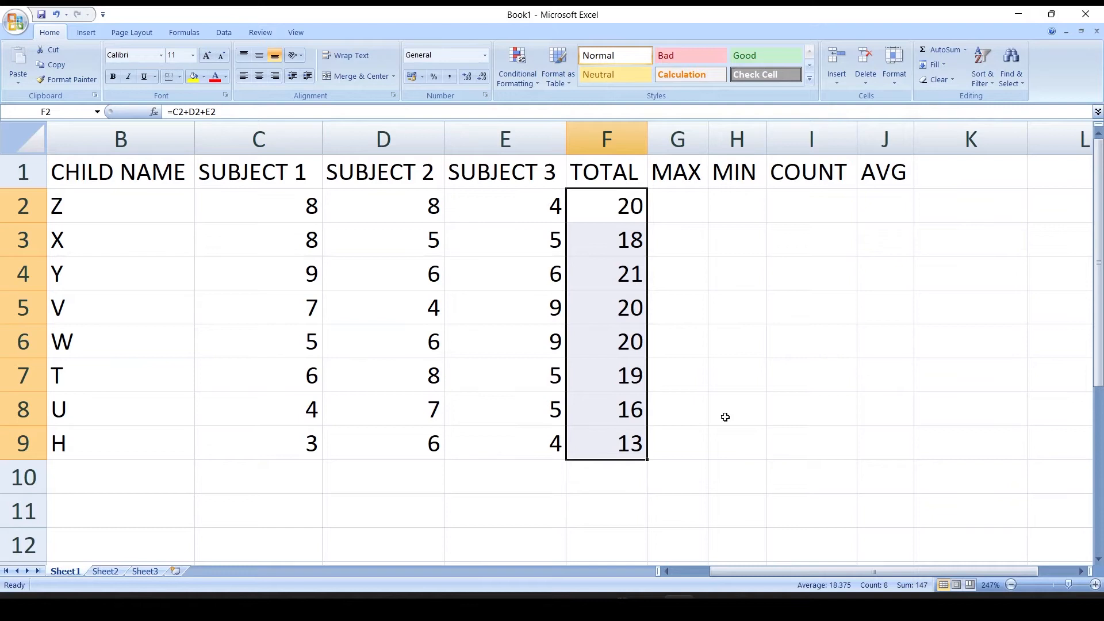
{"action": "key", "text": "ctrl+z"}
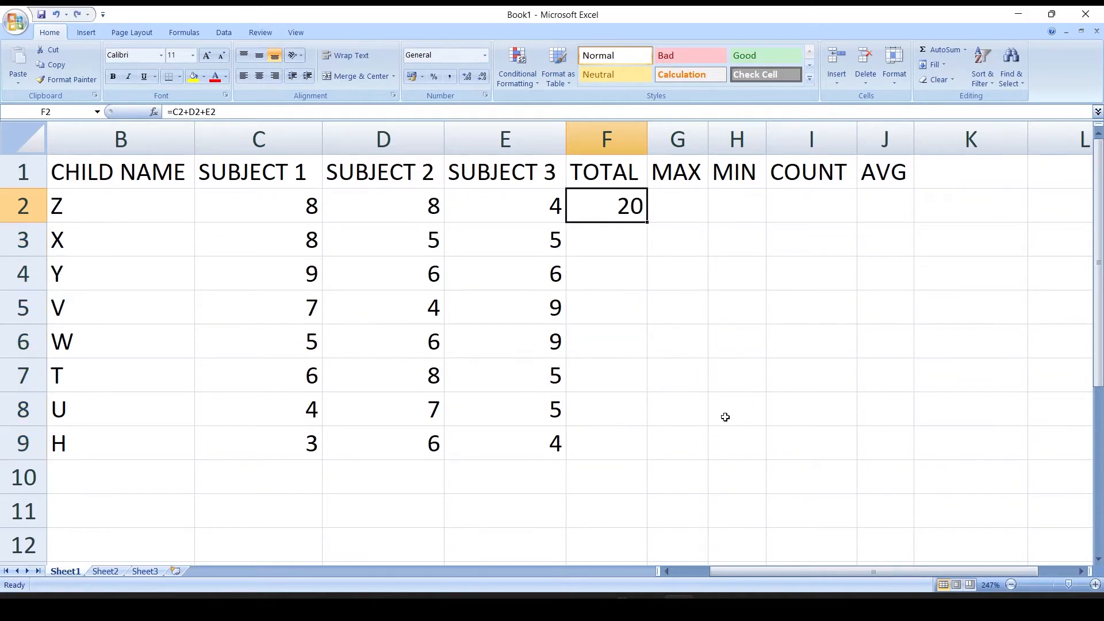
Select F2:F9 and fill the addition formula in F2 down the whole range.
{"action": "key", "text": "shift+Down"}
{"action": "key", "text": "shift+Down"}
{"action": "key", "text": "shift+Down"}
{"action": "key", "text": "shift+Down"}
{"action": "key", "text": "shift+Down"}
{"action": "key", "text": "shift+Down"}
{"action": "key", "text": "shift+Down"}
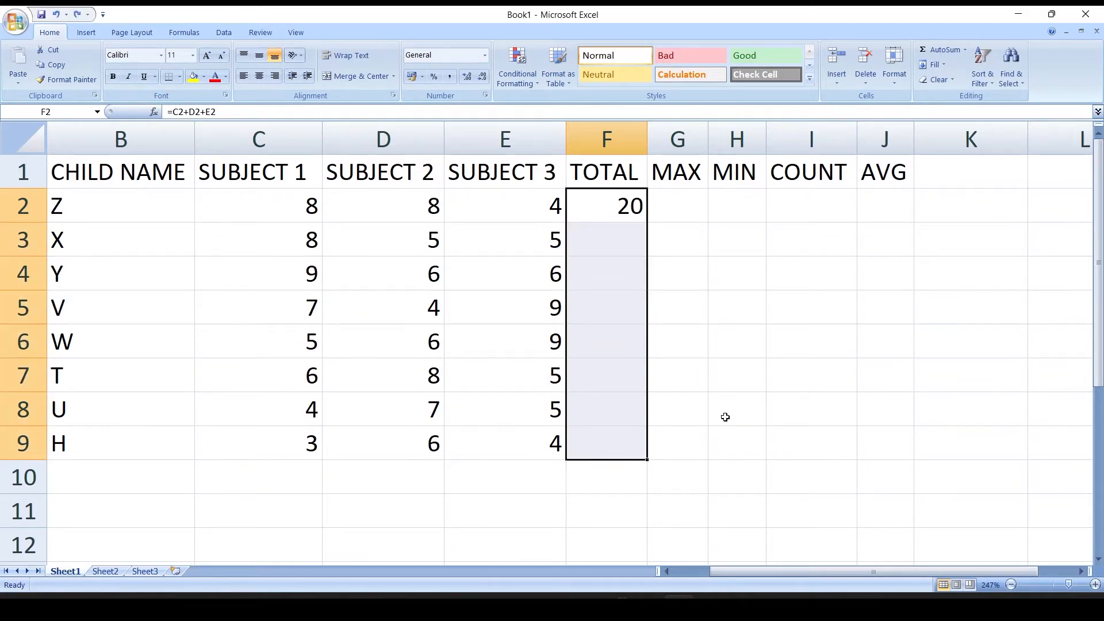
{"action": "key", "text": "ctrl+d"}
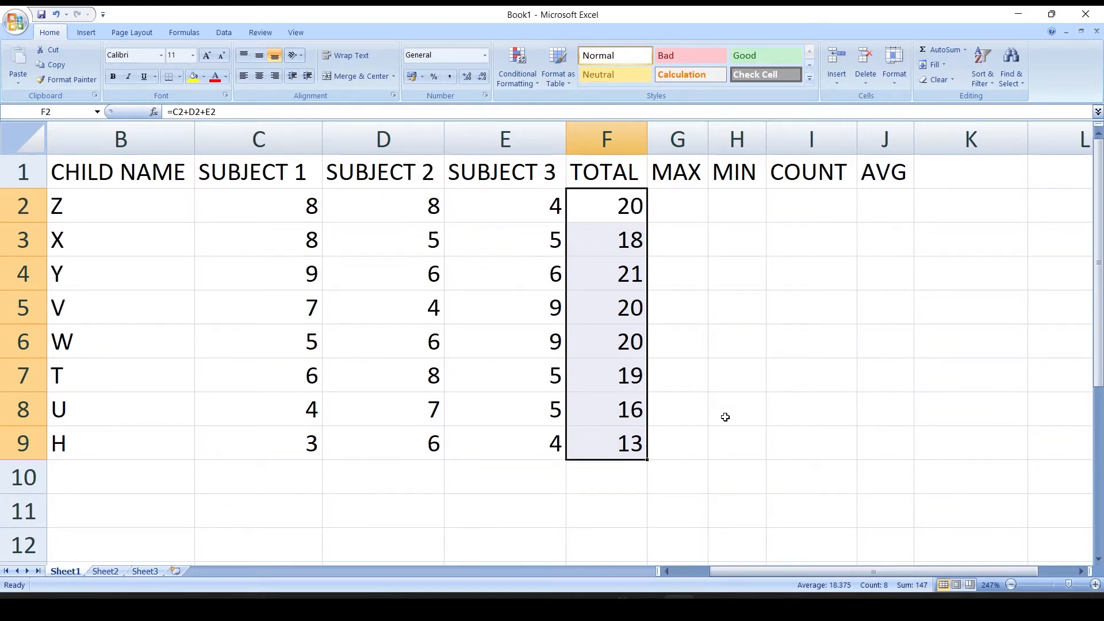
Clear the totals in F2:F9, then try an AutoSum of C2:E2 in F2 and undo it.
{"action": "key", "text": "Delete"}
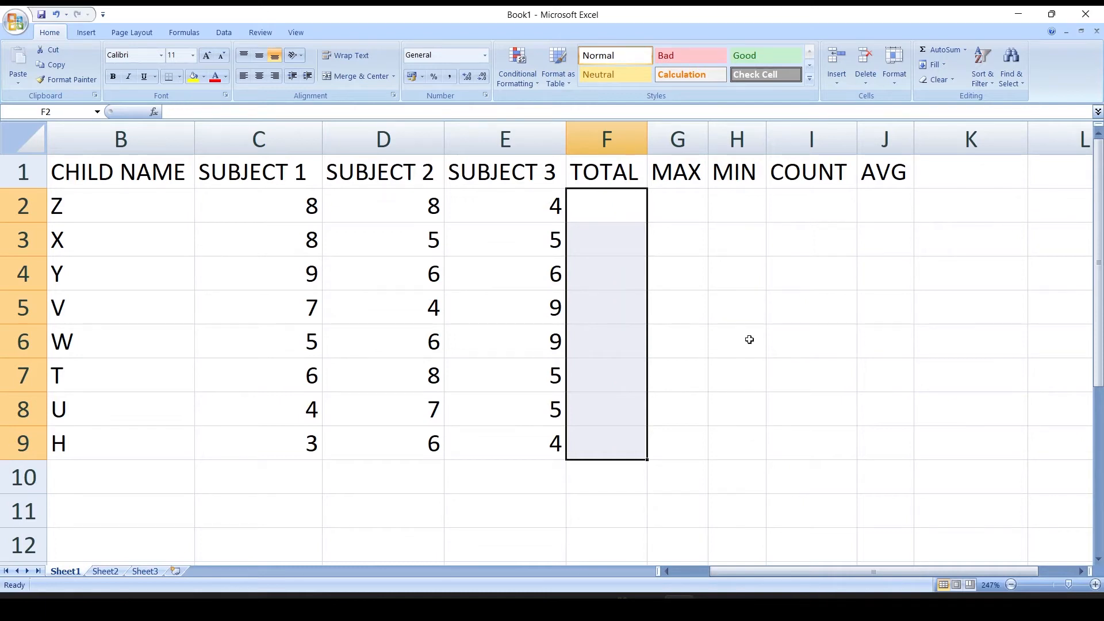
{"action": "left_click", "coordinate": [596, 217]}
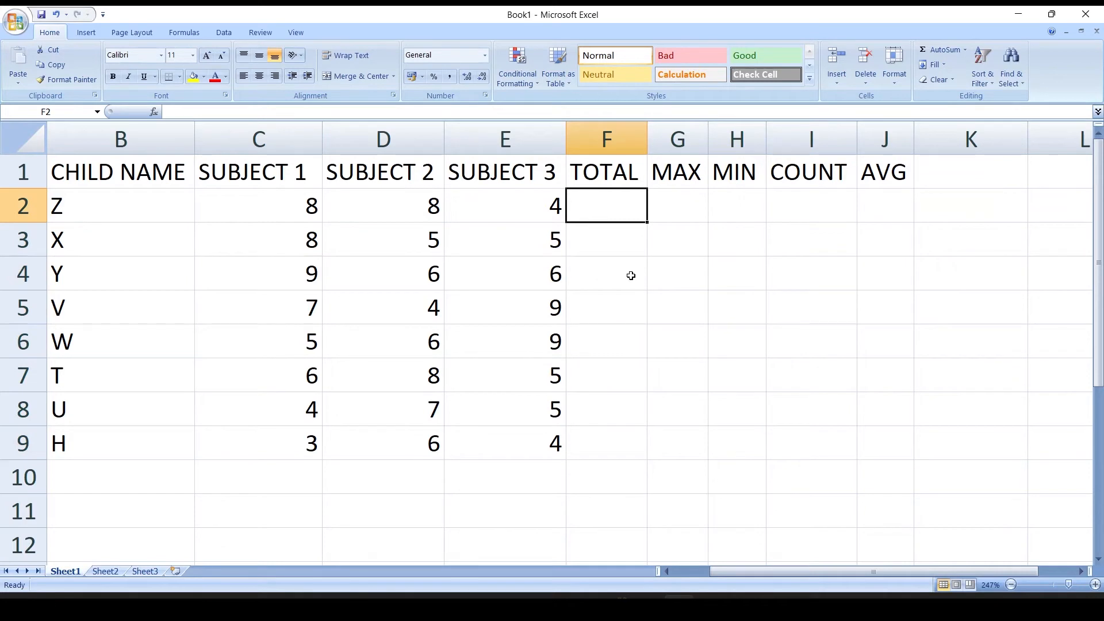
{"action": "key", "text": "alt+equal"}
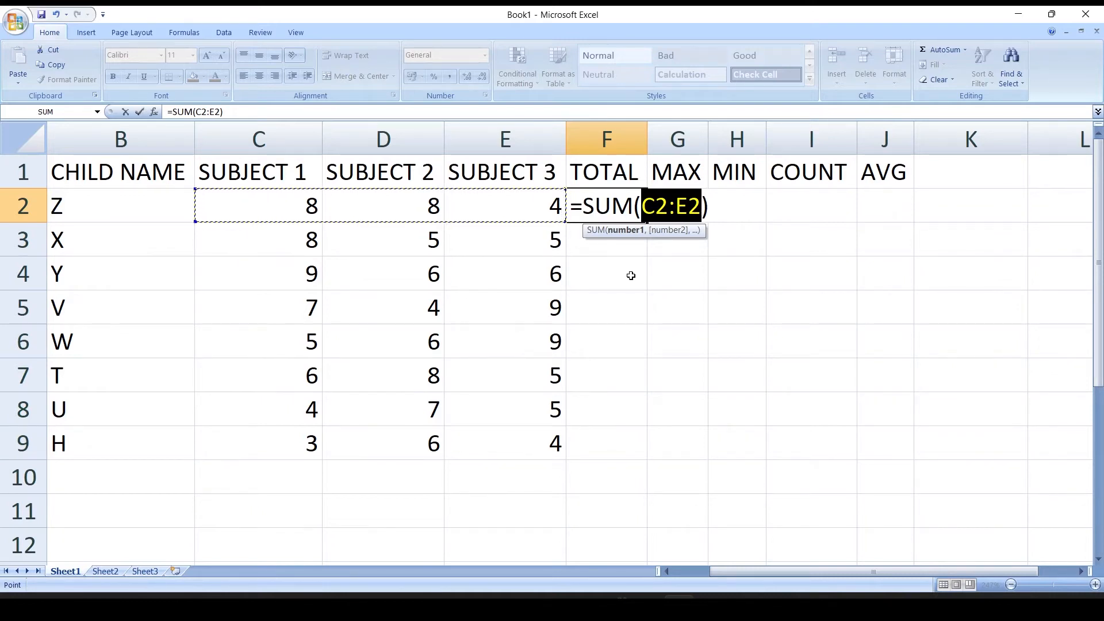
{"action": "key", "text": "Return"}
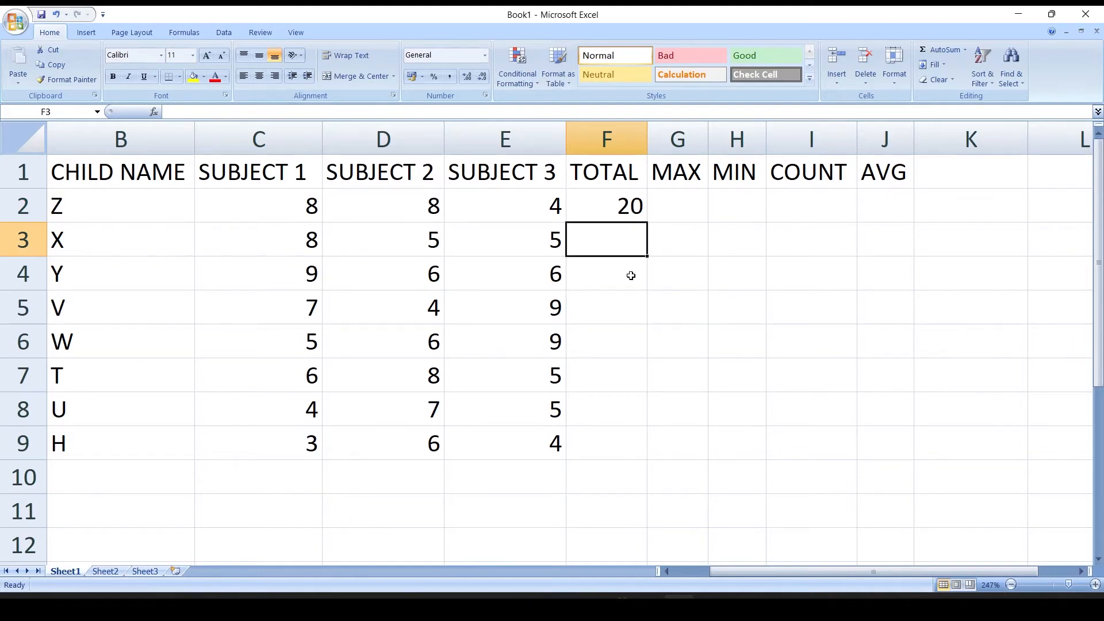
{"action": "key", "text": "ctrl+z"}
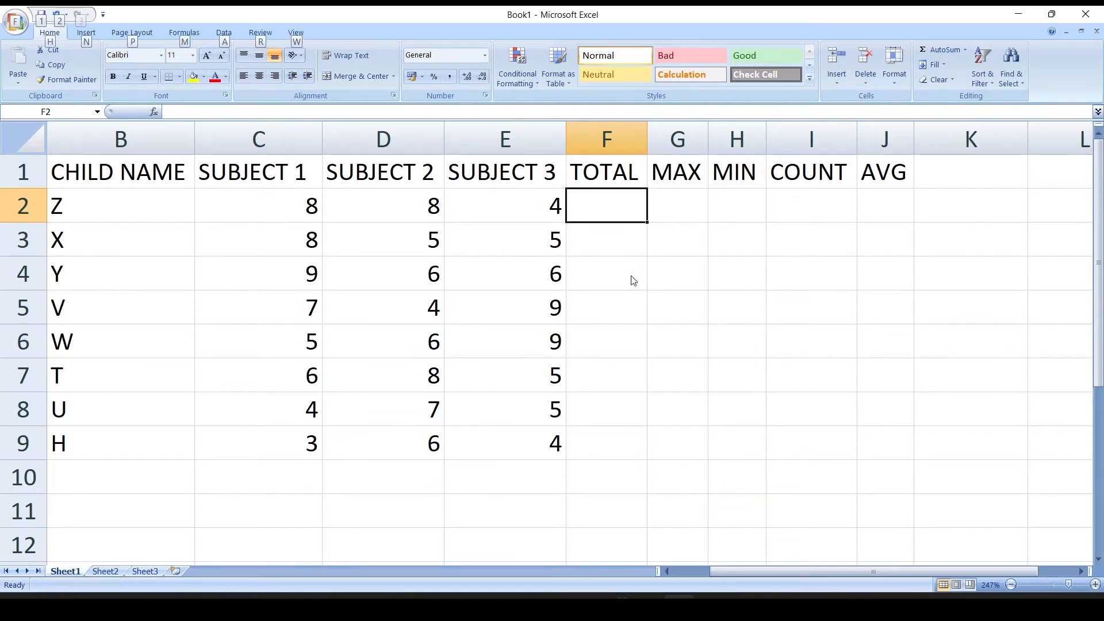
Total C2:E2 in F2 with AutoSum and fill the formula down to F9.
{"action": "key", "text": "alt+equal"}
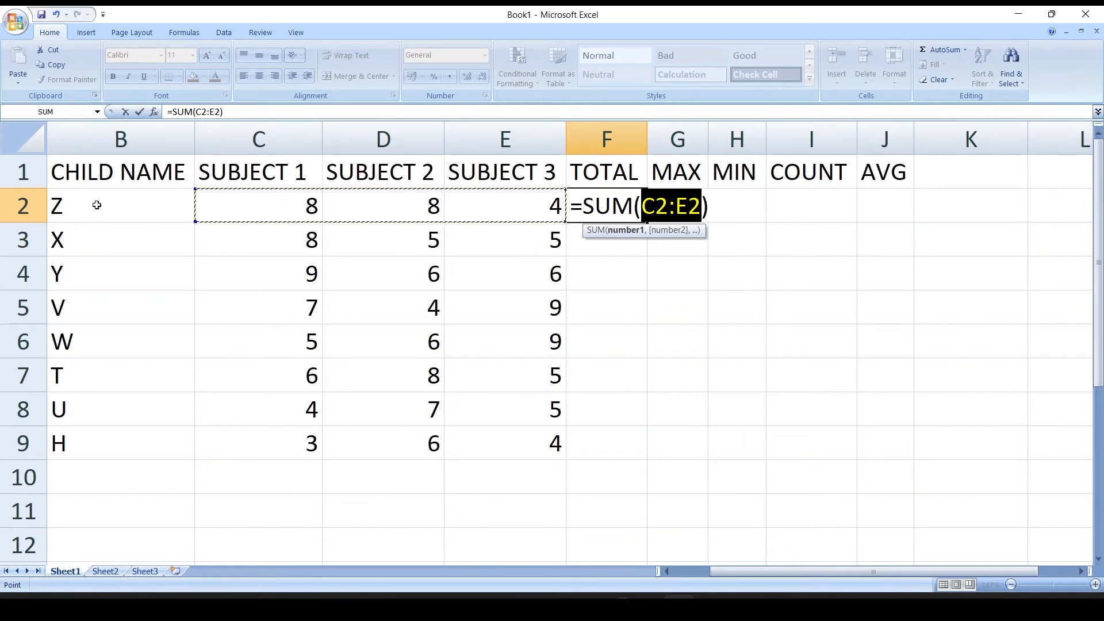
{"action": "key", "text": "Return"}
Try the AutoSum Max function in G2 over C2:F2 and clear the cell.
{"action": "left_click", "coordinate": [694, 219]}
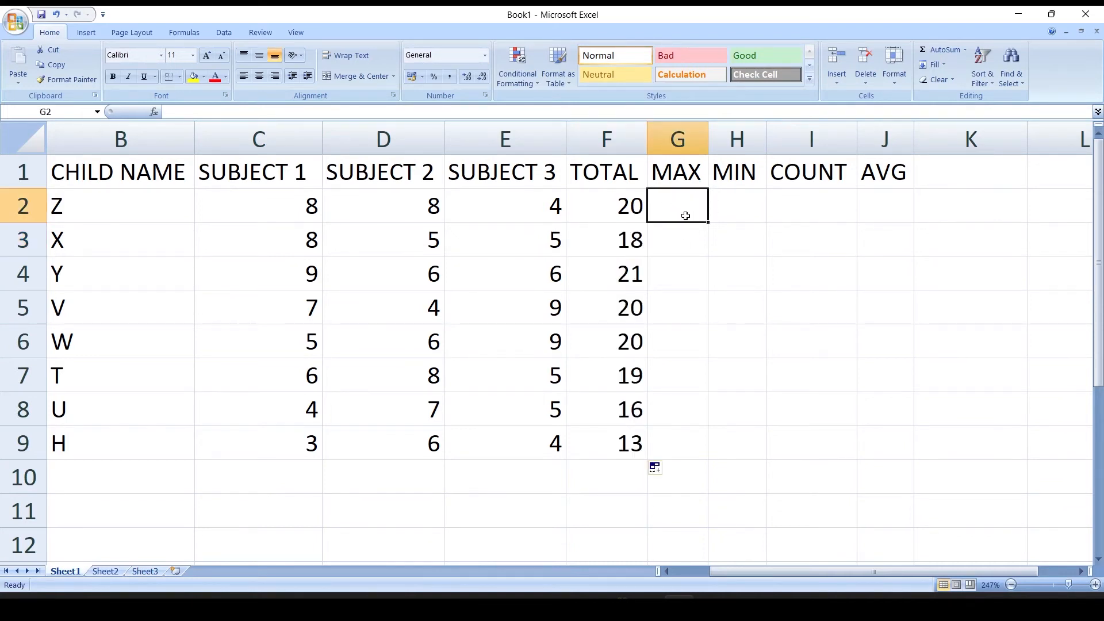
{"action": "left_click", "coordinate": [966, 51]}
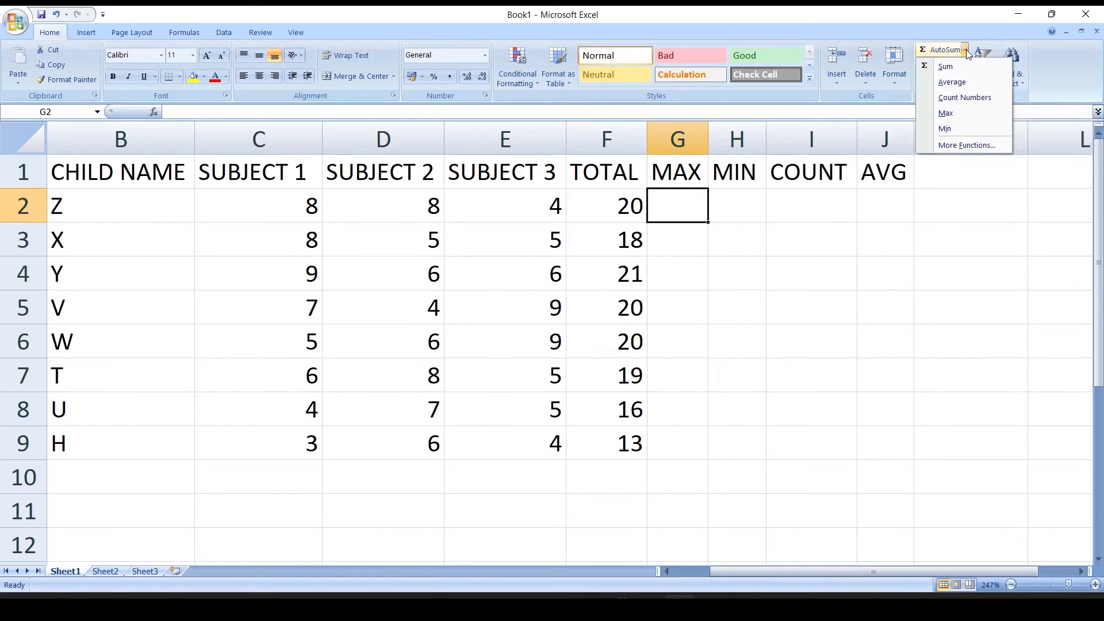
{"action": "left_click", "coordinate": [950, 114]}
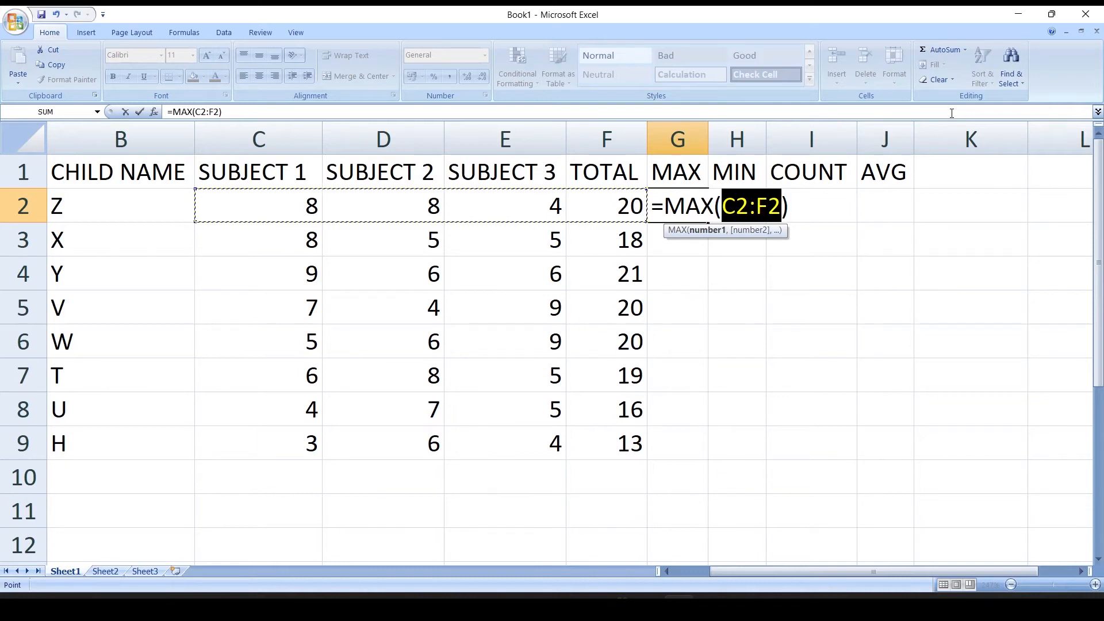
{"action": "key", "text": "Return"}
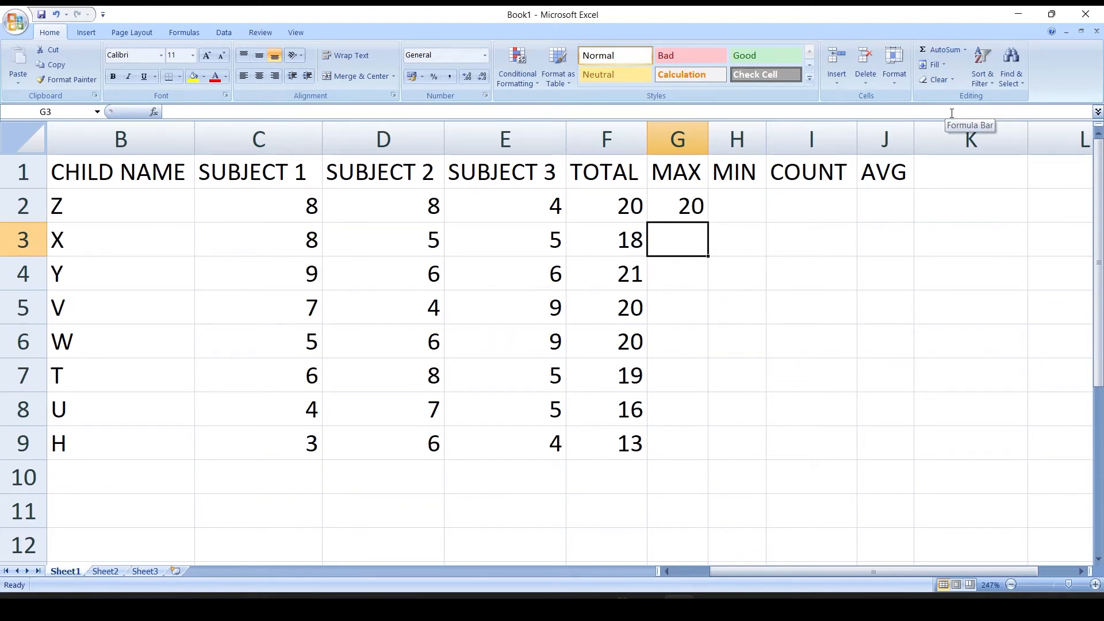
{"action": "key", "text": "Up"}
{"action": "key", "text": "Delete"}
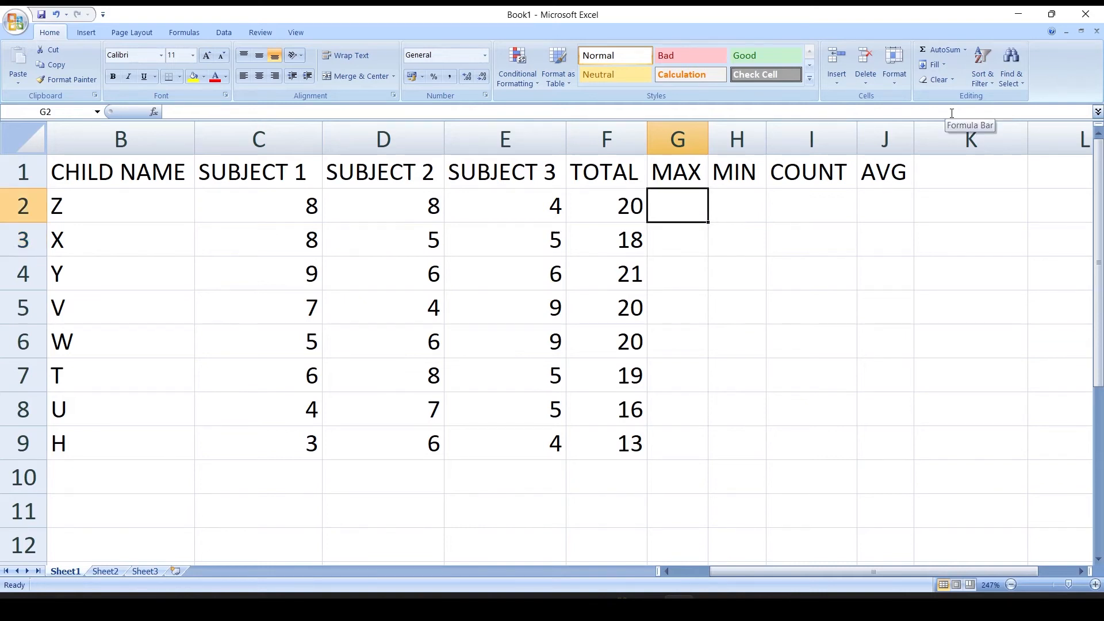
Insert the Max function in G2 over the subject marks C2:E2 and fill it down to G9.
{"action": "left_click", "coordinate": [964, 51]}
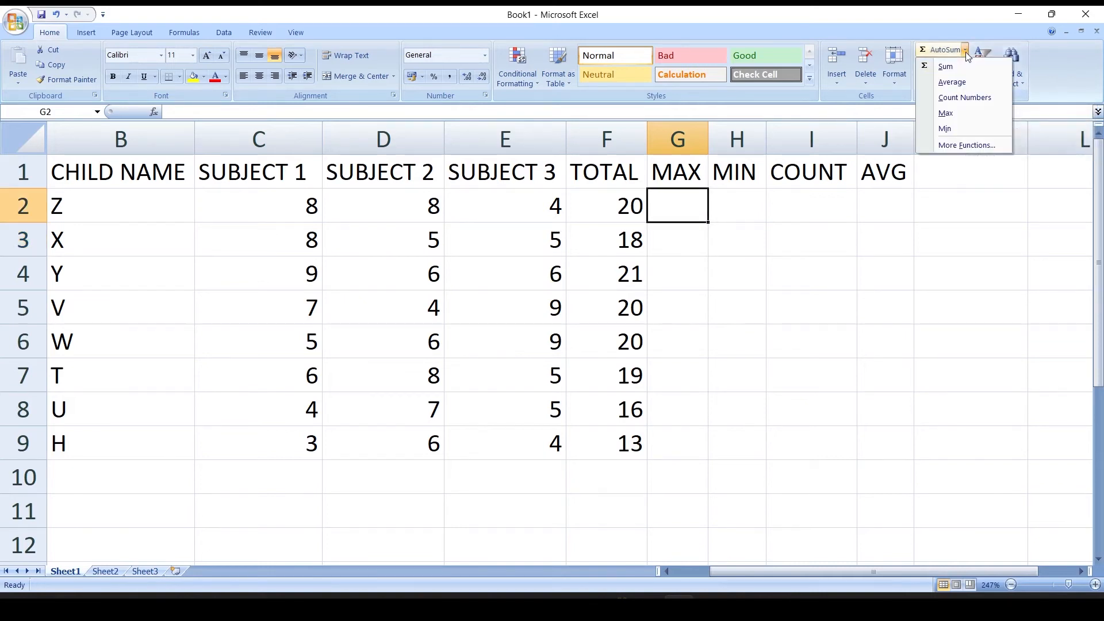
{"action": "left_click", "coordinate": [956, 114]}
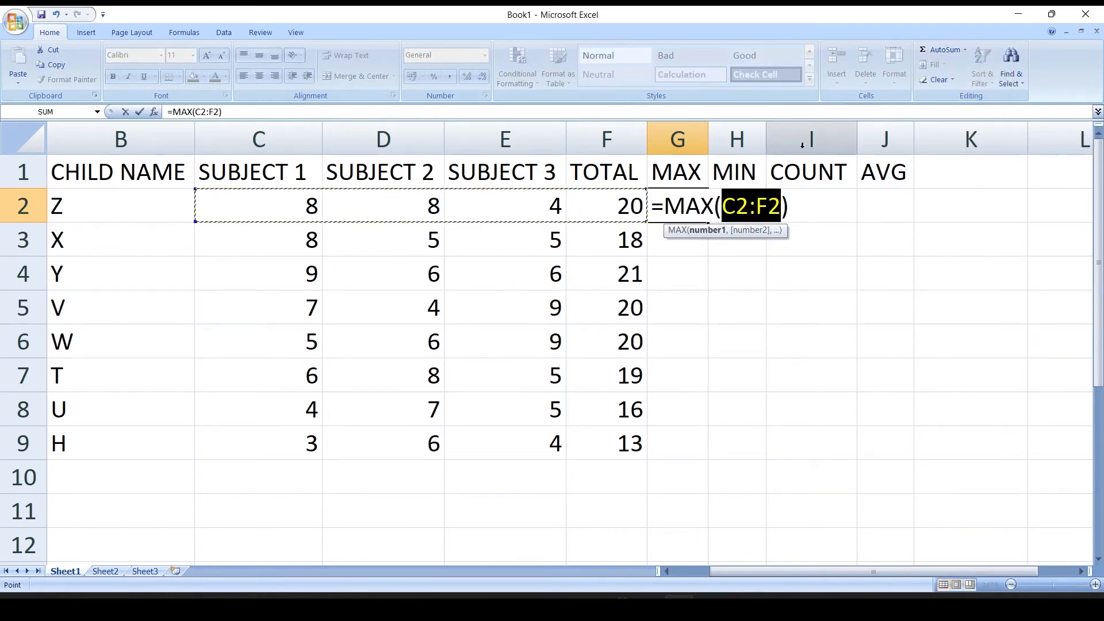
{"action": "left_click_drag", "start_coordinate": [278, 207], "coordinate": [505, 206]}
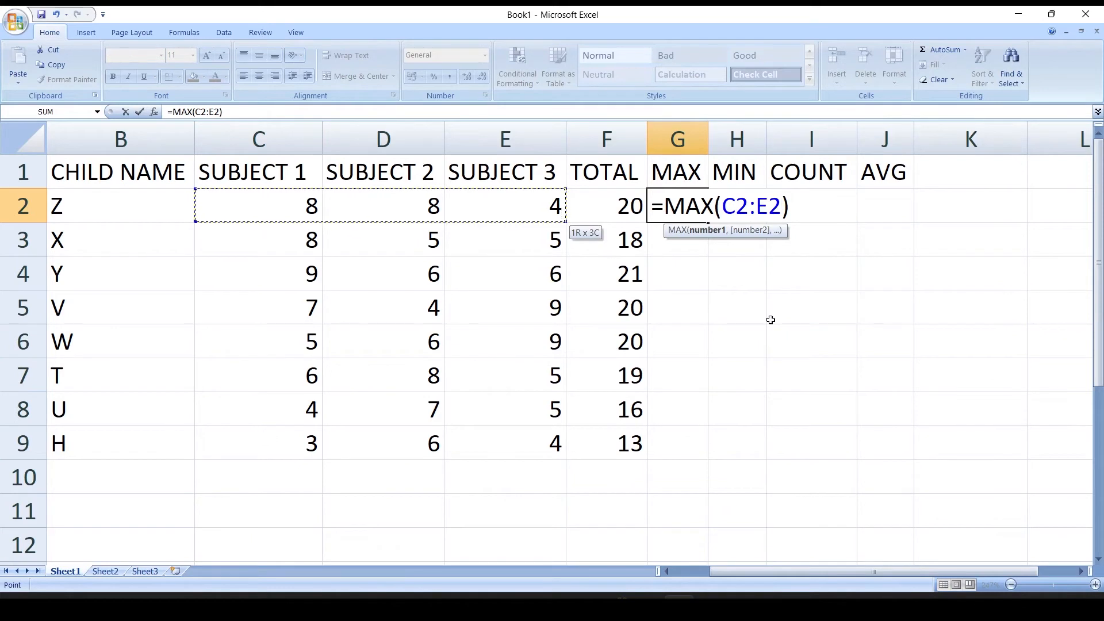
{"action": "key", "text": "Return"}
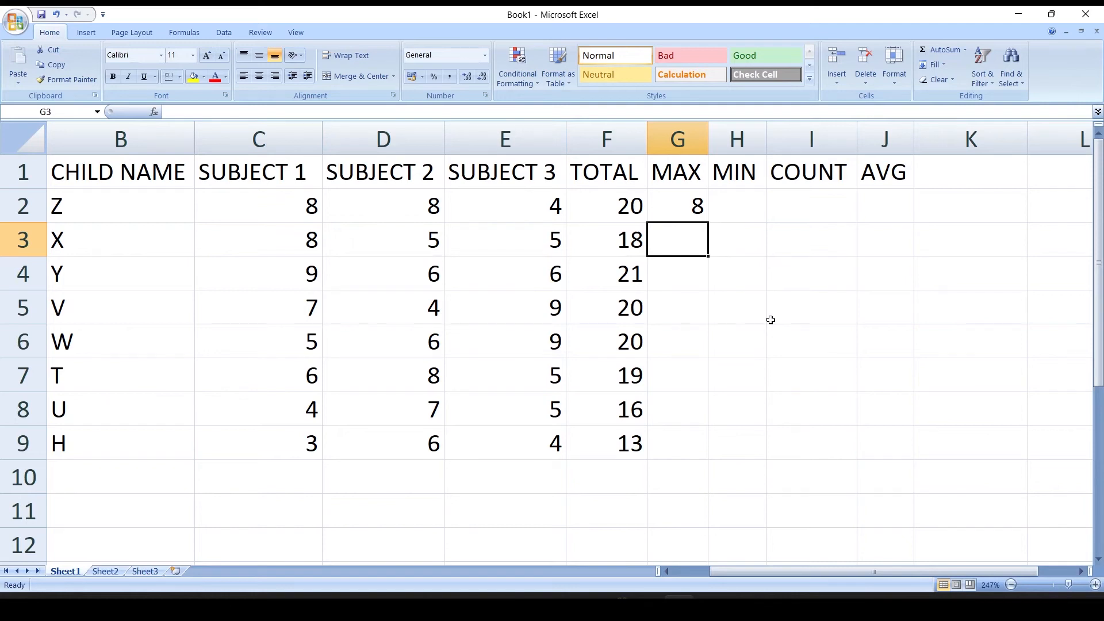
{"action": "key", "text": "Up"}
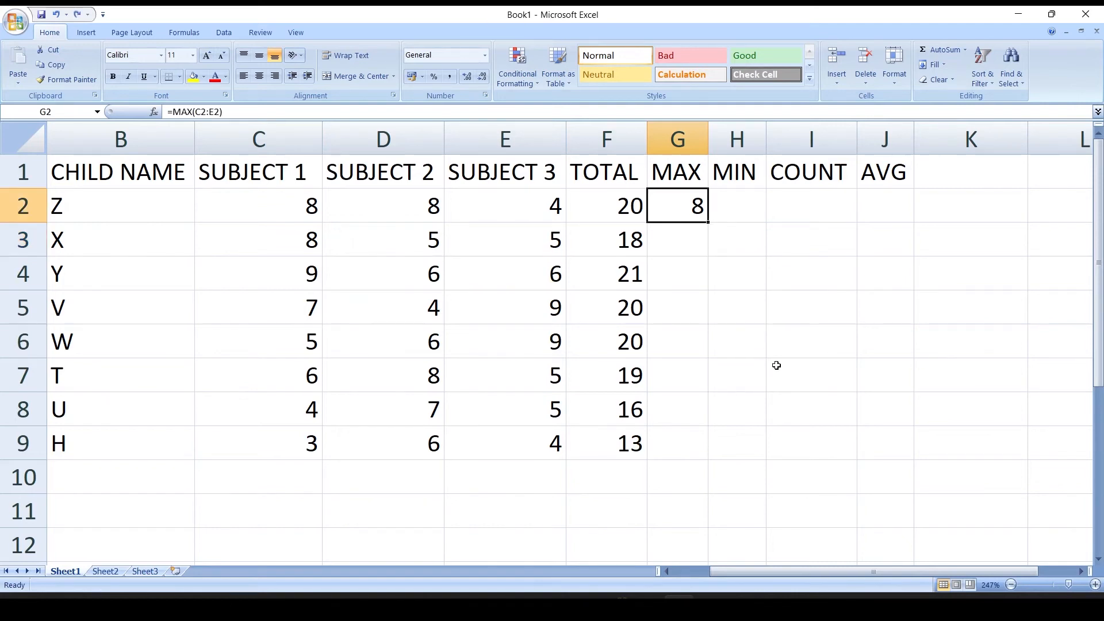
{"action": "double_click", "coordinate": [707, 223]}
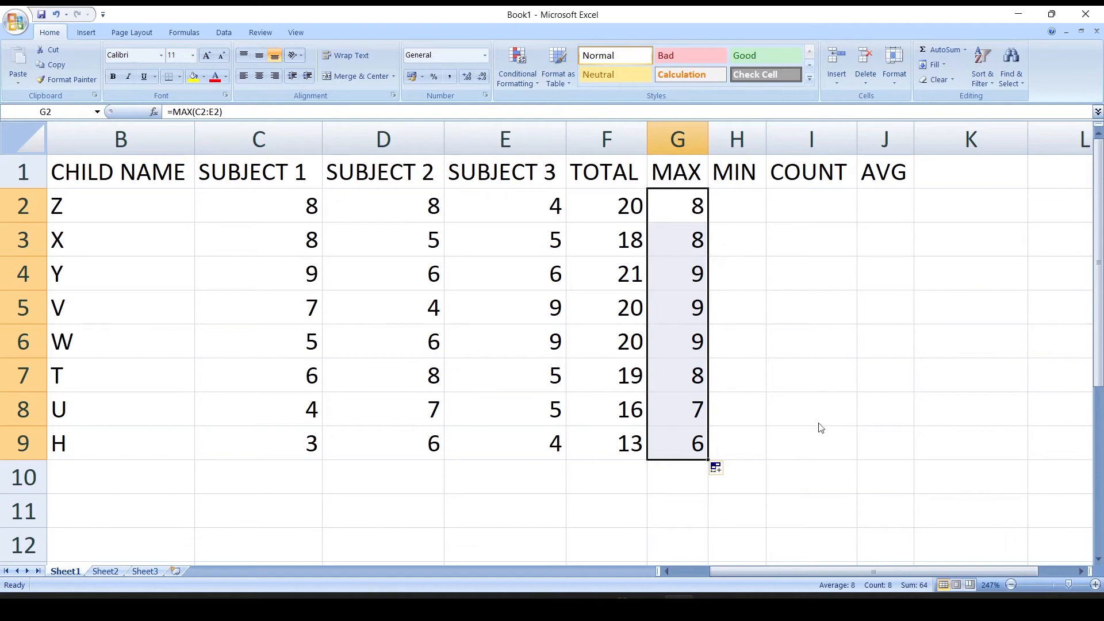
Insert the Min function in H2 over the subject marks C2:E2 and fill it down to H9.
{"action": "left_click", "coordinate": [735, 214]}
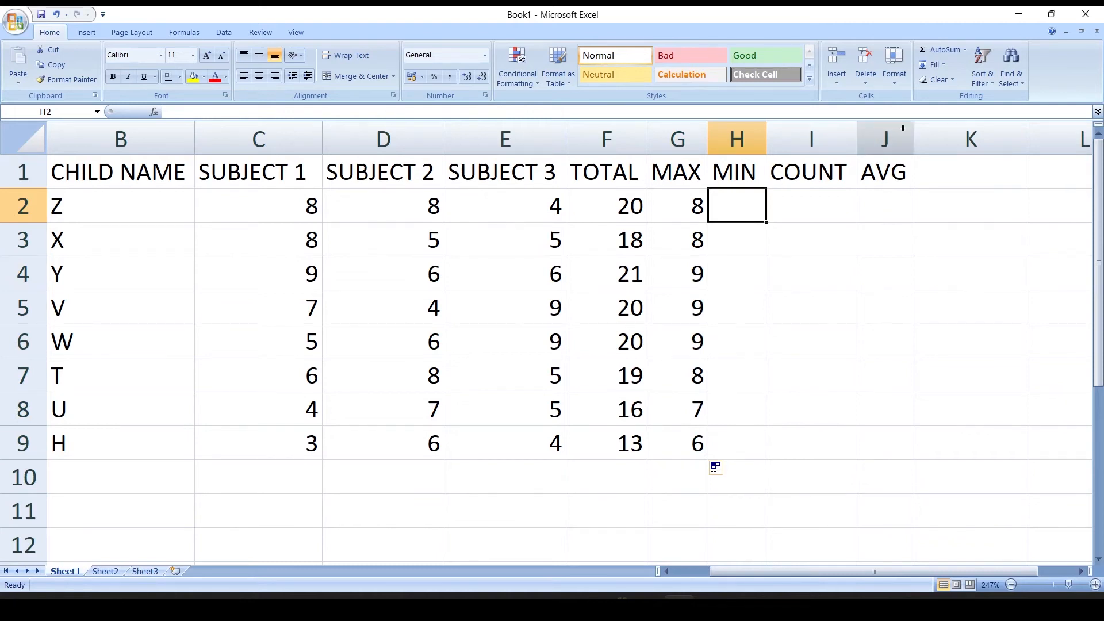
{"action": "left_click", "coordinate": [965, 50]}
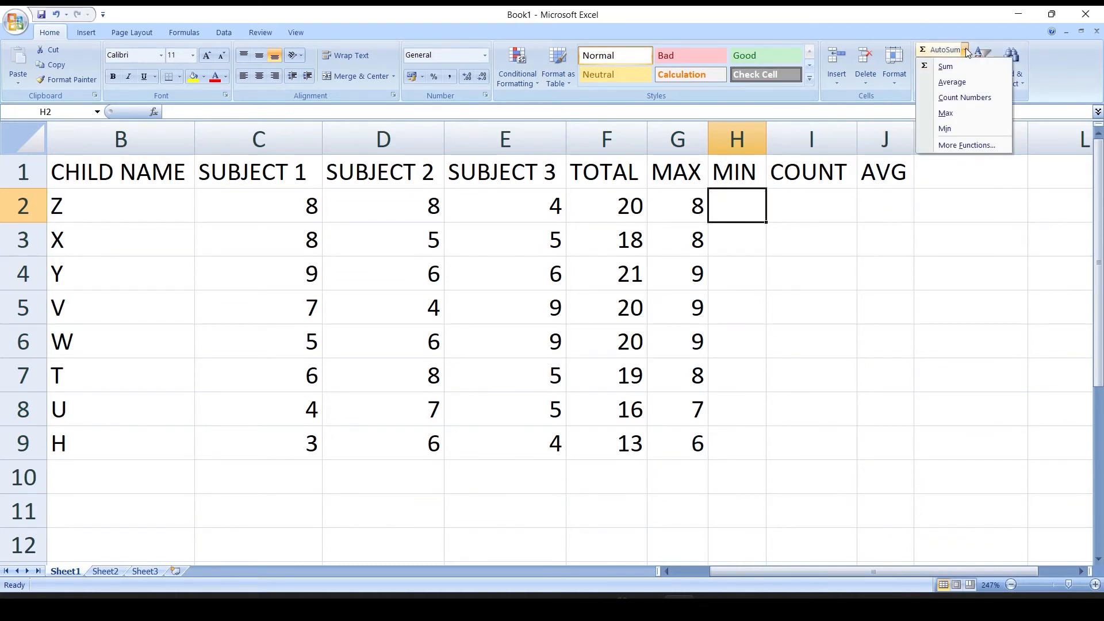
{"action": "left_click", "coordinate": [947, 129]}
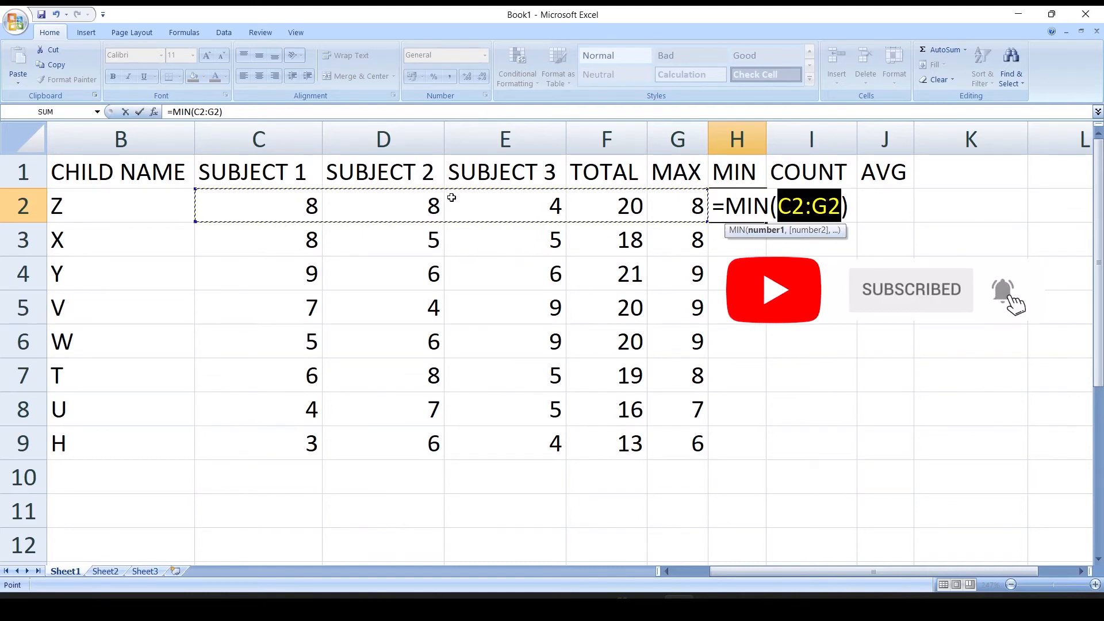
{"action": "left_click_drag", "start_coordinate": [253, 209], "coordinate": [525, 206]}
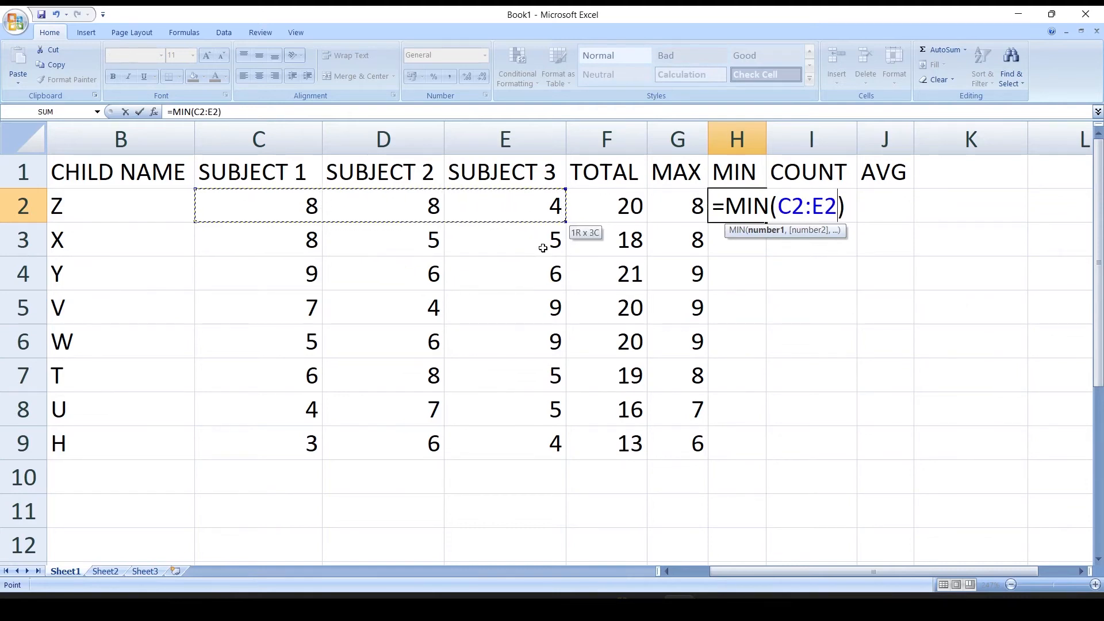
{"action": "key", "text": "Return"}
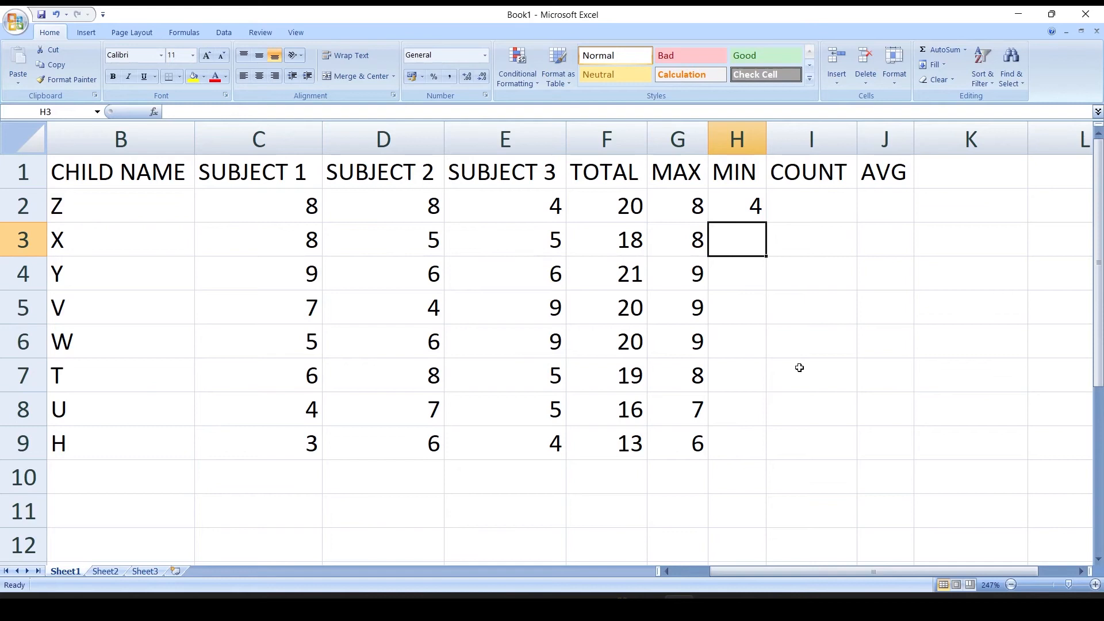
{"action": "left_click", "coordinate": [757, 207]}
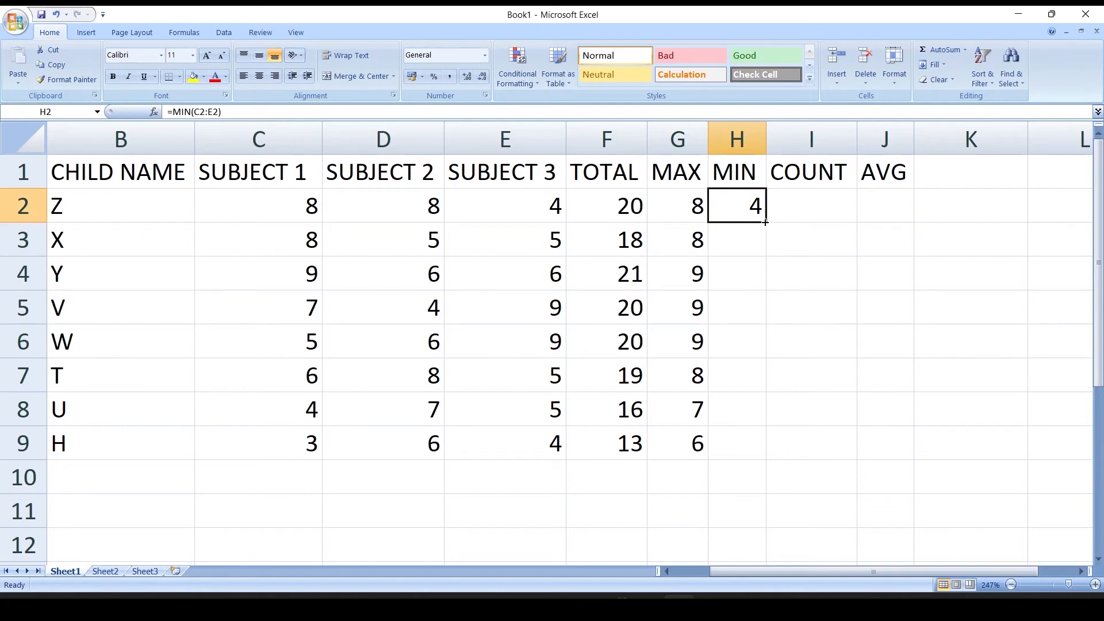
{"action": "double_click", "coordinate": [765, 223]}
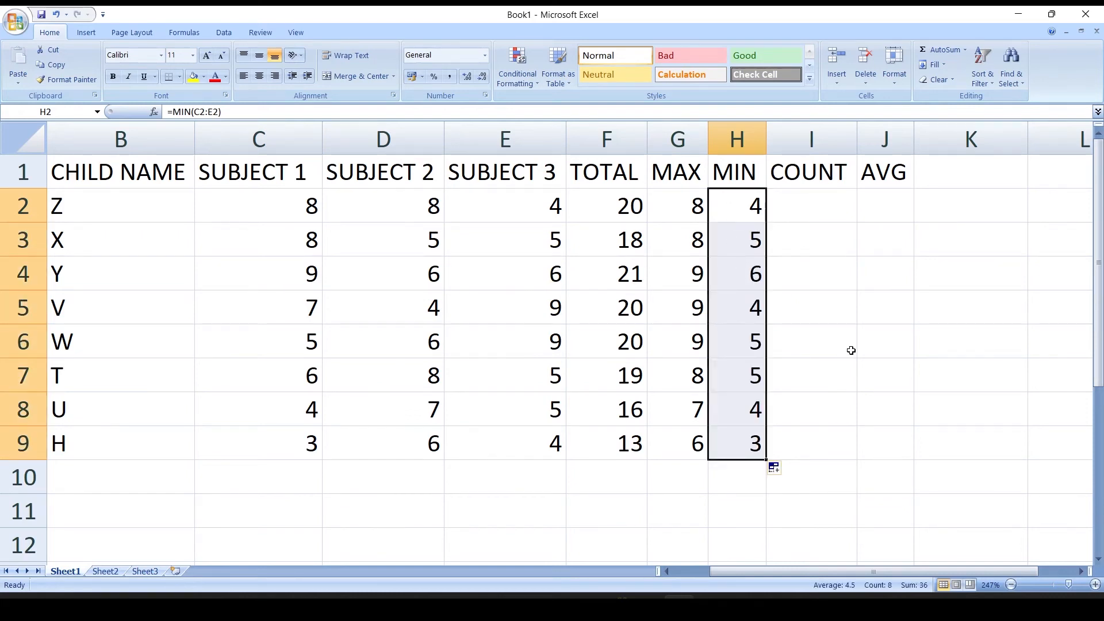
Insert the Count Numbers function in I2 over the subject marks C2:E2 and fill it down to I9.
{"action": "left_click", "coordinate": [827, 209]}
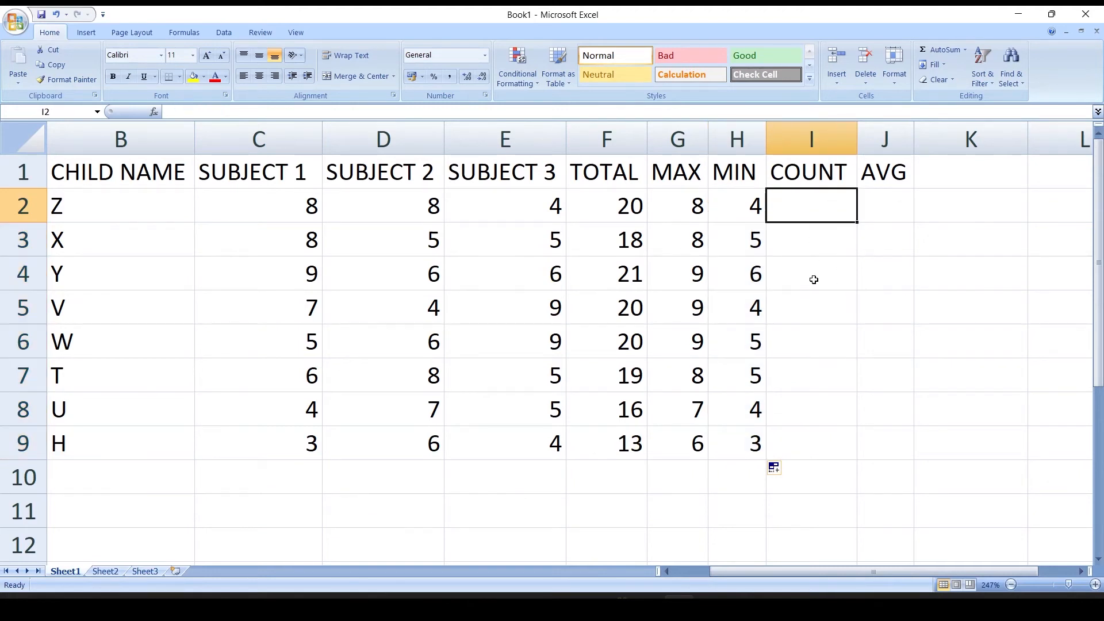
{"action": "left_click", "coordinate": [965, 50]}
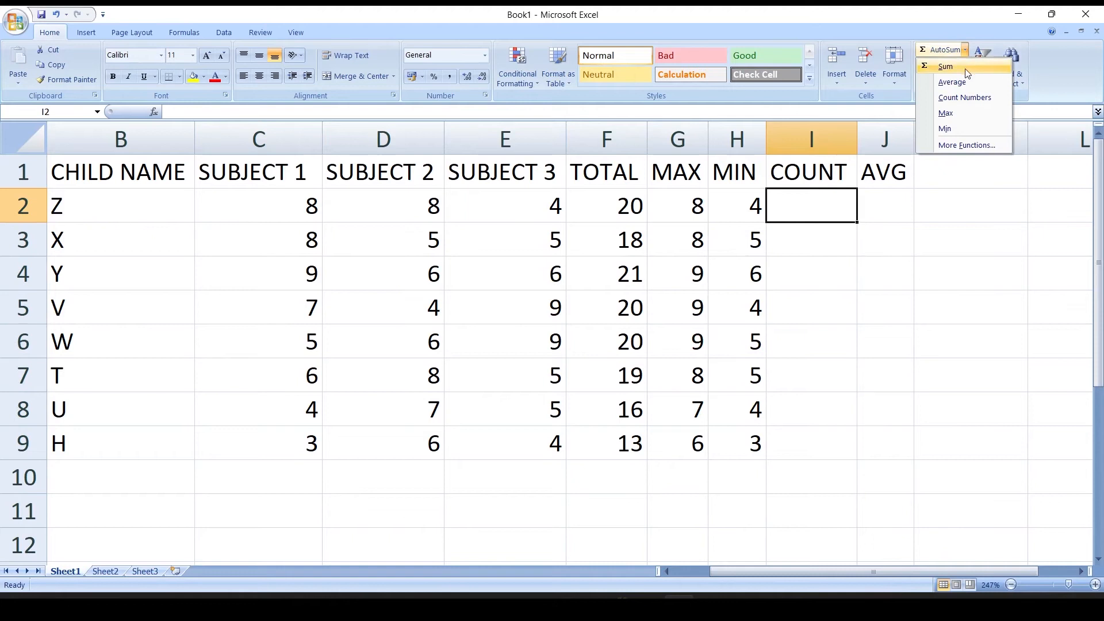
{"action": "left_click", "coordinate": [964, 98]}
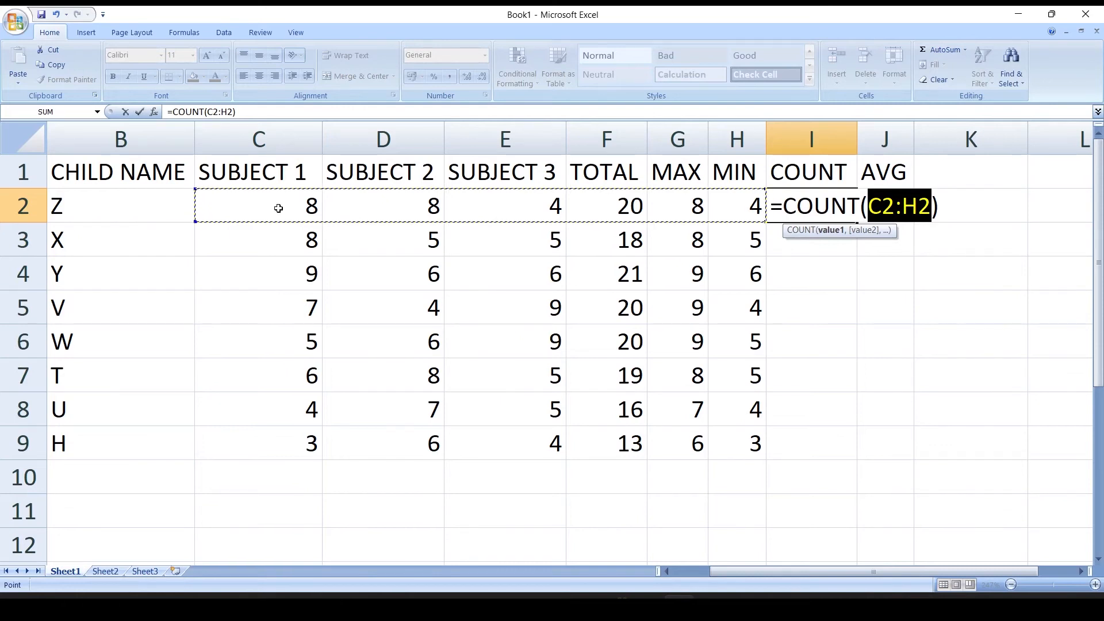
{"action": "left_click", "coordinate": [253, 204]}
{"action": "left_click_drag", "start_coordinate": [253, 204], "coordinate": [499, 208]}
{"action": "key", "text": "Return"}
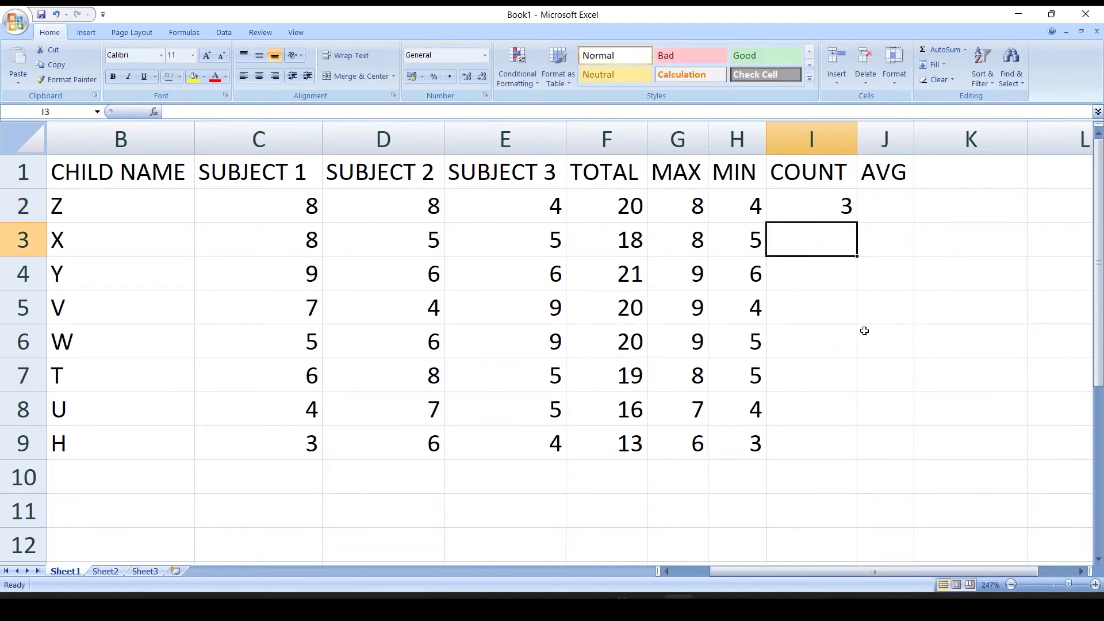
{"action": "left_click", "coordinate": [838, 207]}
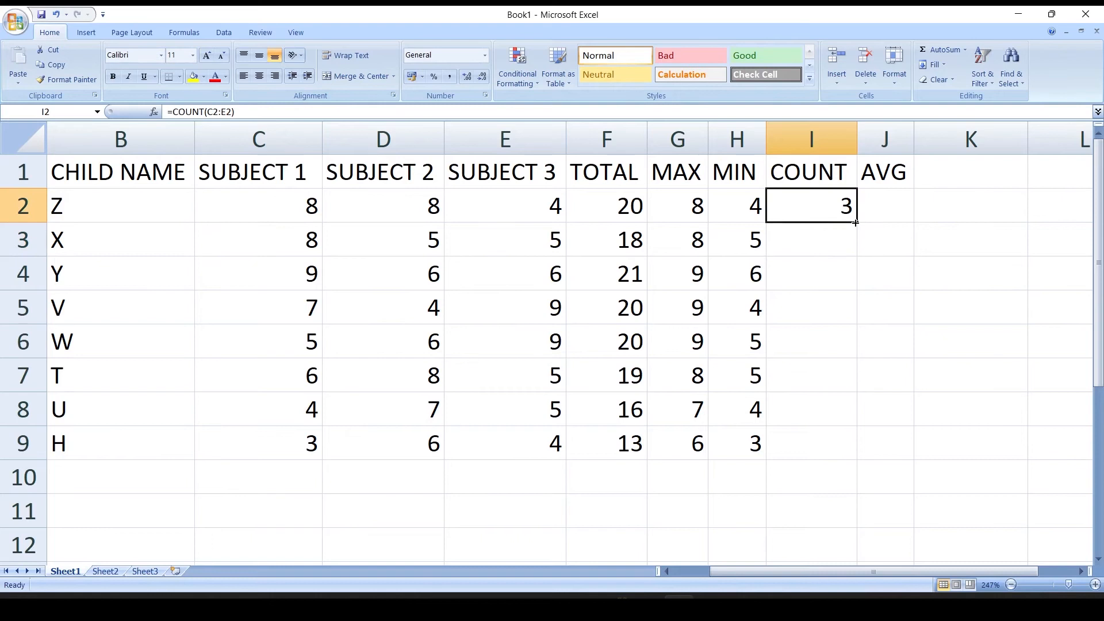
{"action": "double_click", "coordinate": [855, 223]}
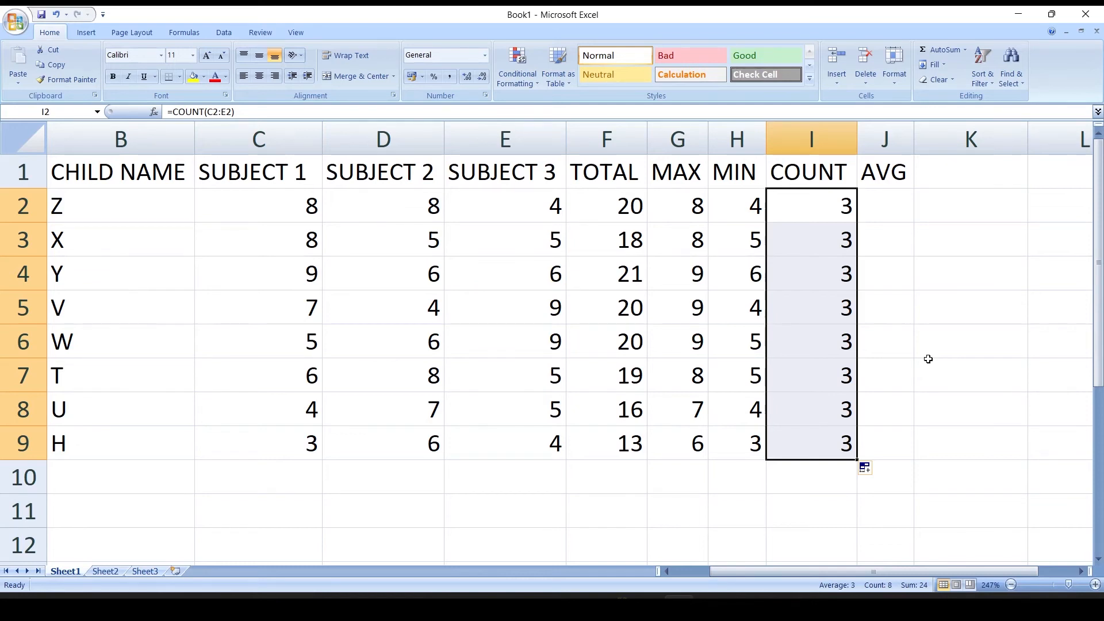
Clear the MAX, MIN and COUNT formulas from G2:I9.
{"action": "left_click_drag", "start_coordinate": [688, 211], "coordinate": [818, 443]}
{"action": "key", "text": "Delete"}
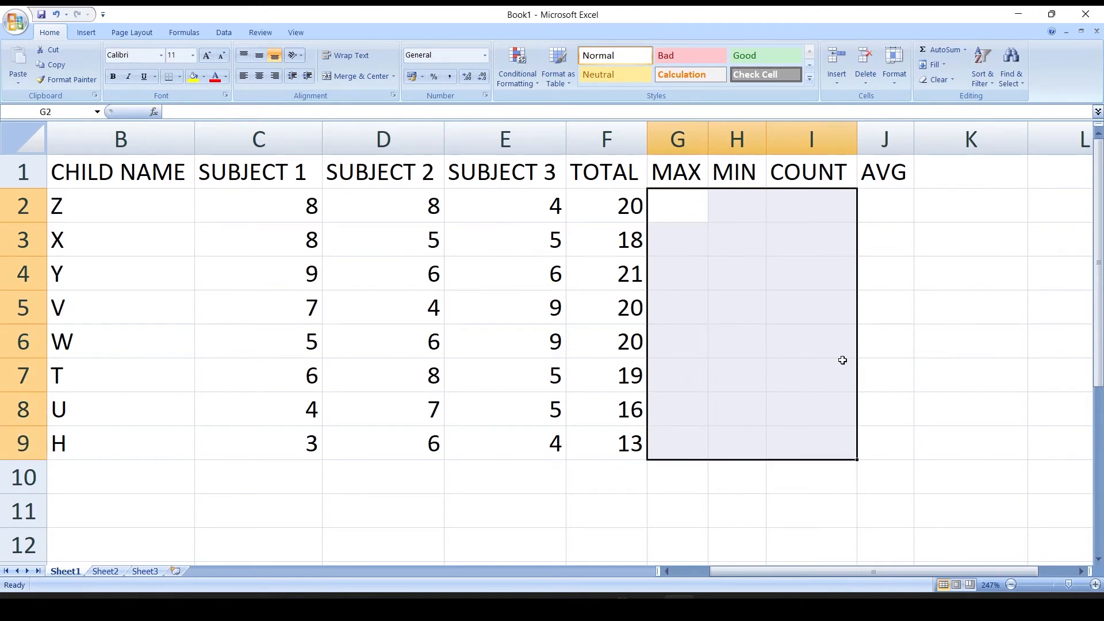
Insert the AutoSum Max function in G2 over the subject marks C2:E2 and fill it down to G9.
{"action": "left_click", "coordinate": [684, 212]}
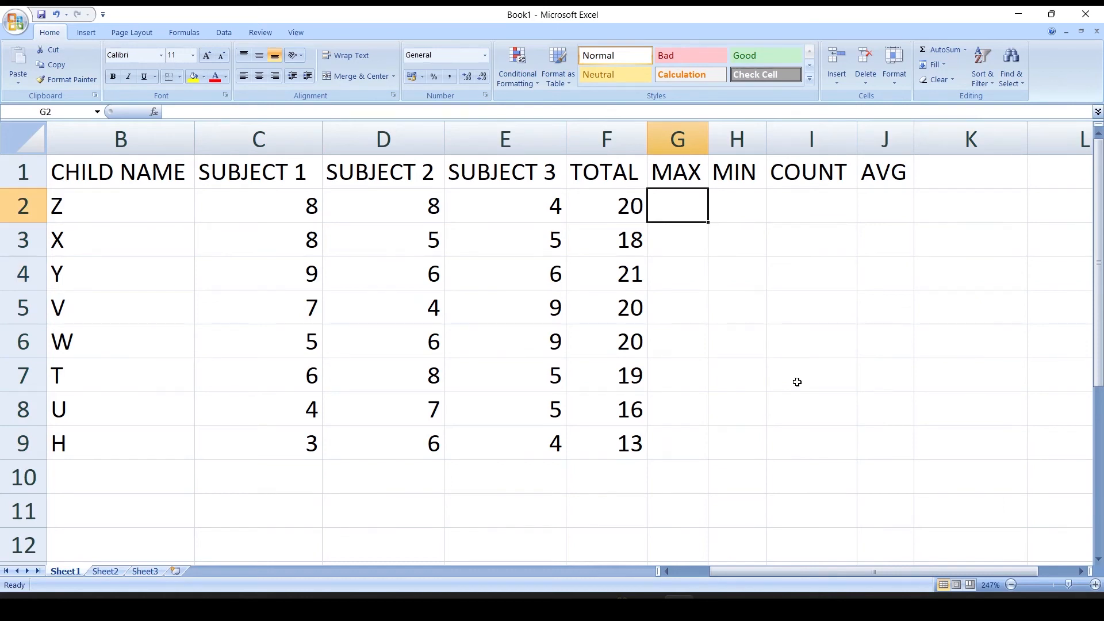
{"action": "key", "text": "alt"}
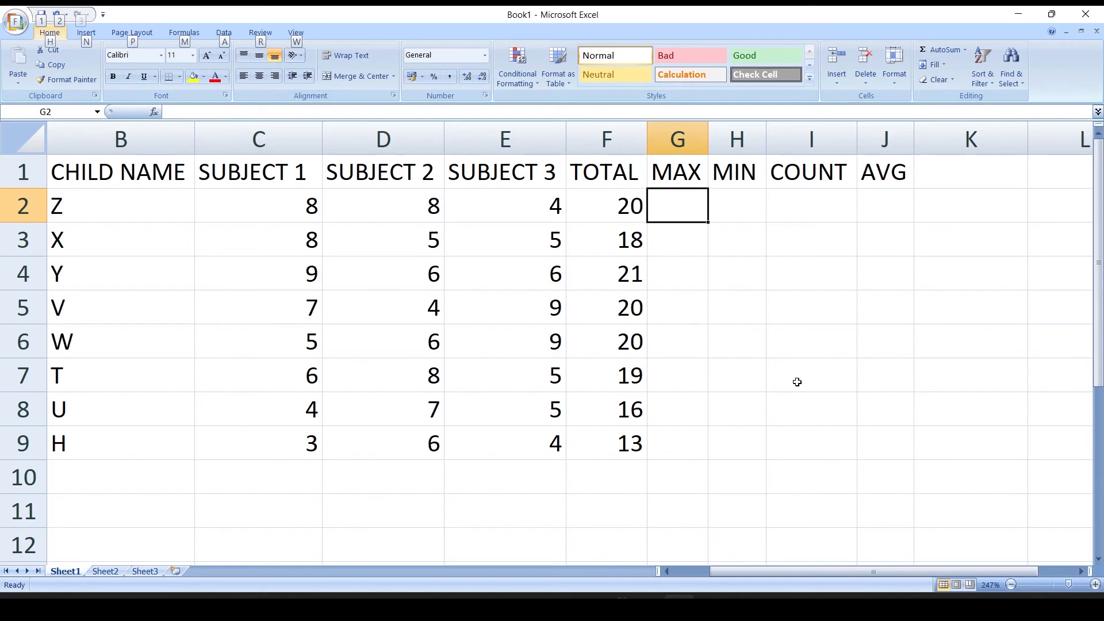
{"action": "key", "text": "h"}
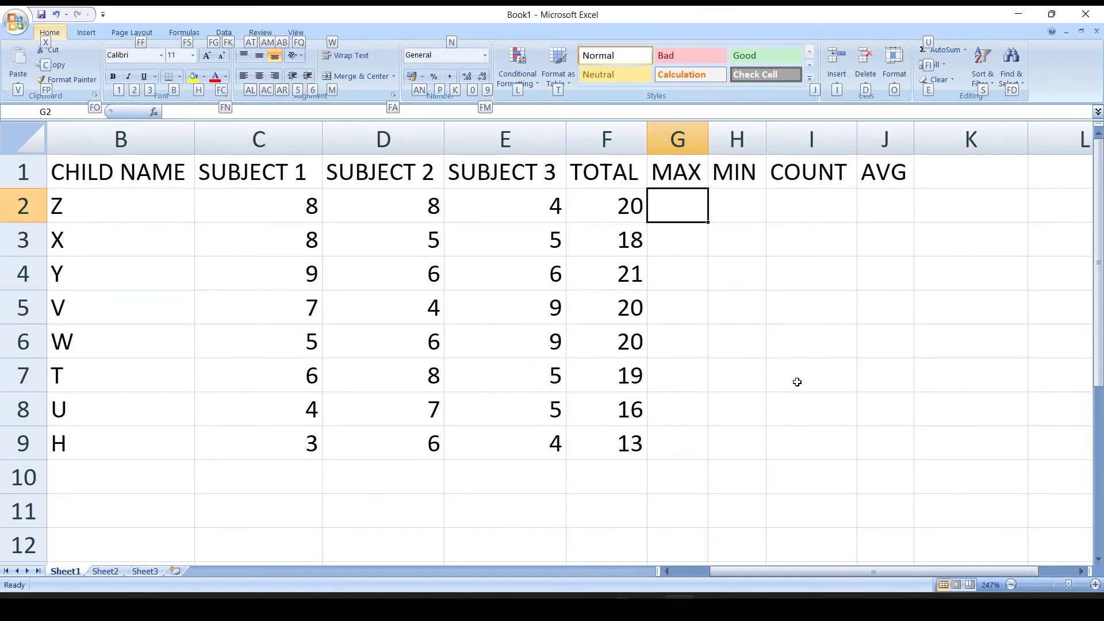
{"action": "key", "text": "u"}
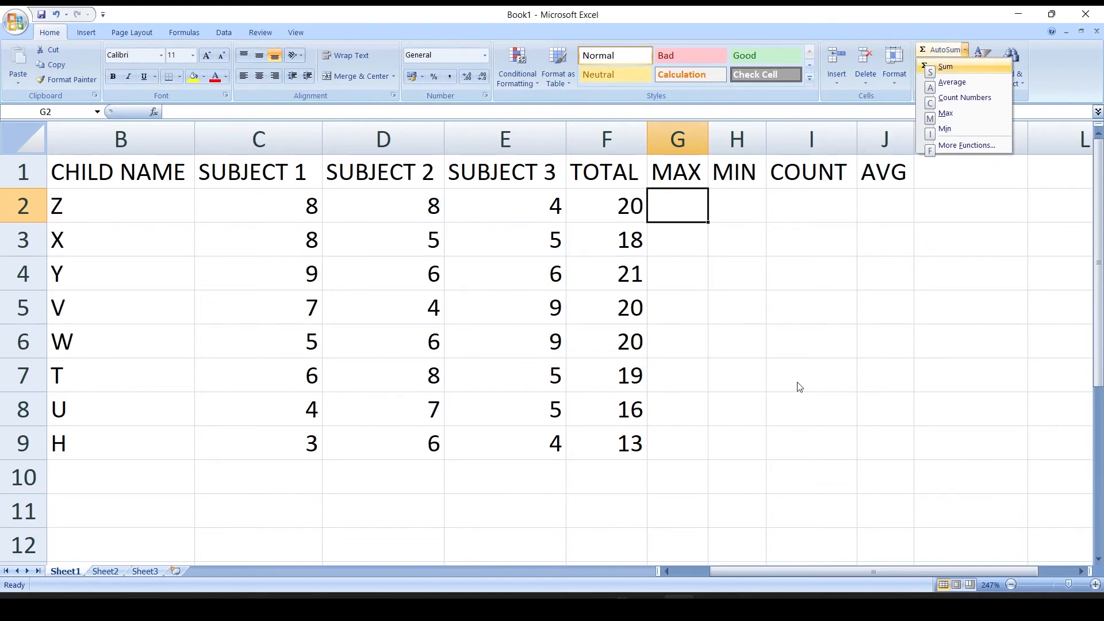
{"action": "key", "text": "m"}
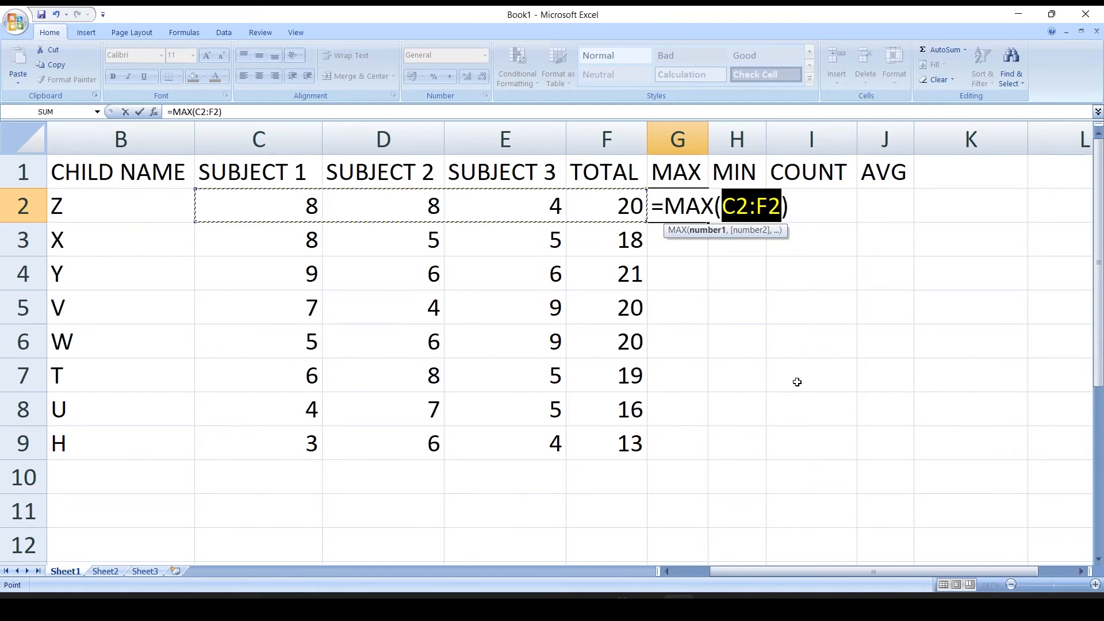
{"action": "key", "text": "ctrl+shift+Left"}
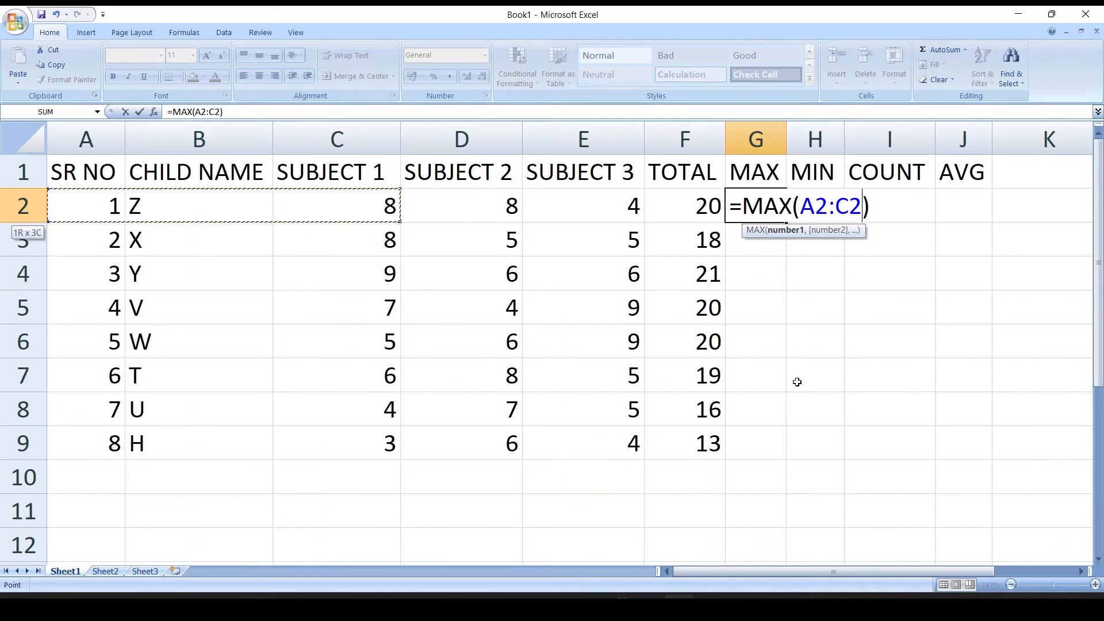
{"action": "key", "text": "shift+Right"}
{"action": "key", "text": "shift+Right"}
{"action": "key", "text": "shift+Right"}
{"action": "key", "text": "shift+Right"}
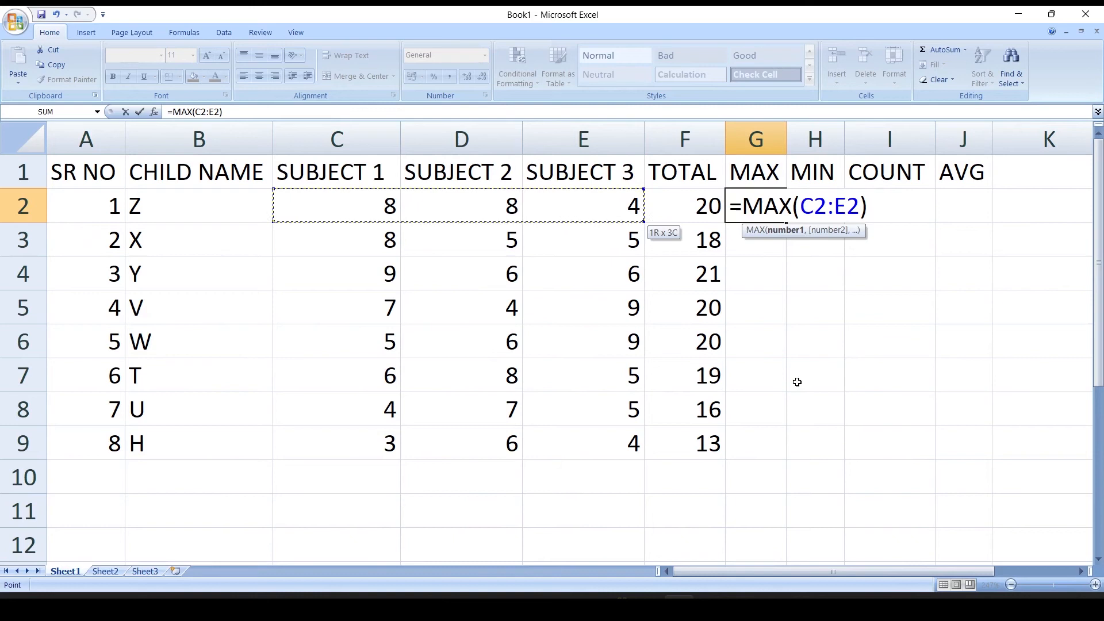
{"action": "key", "text": "Return"}
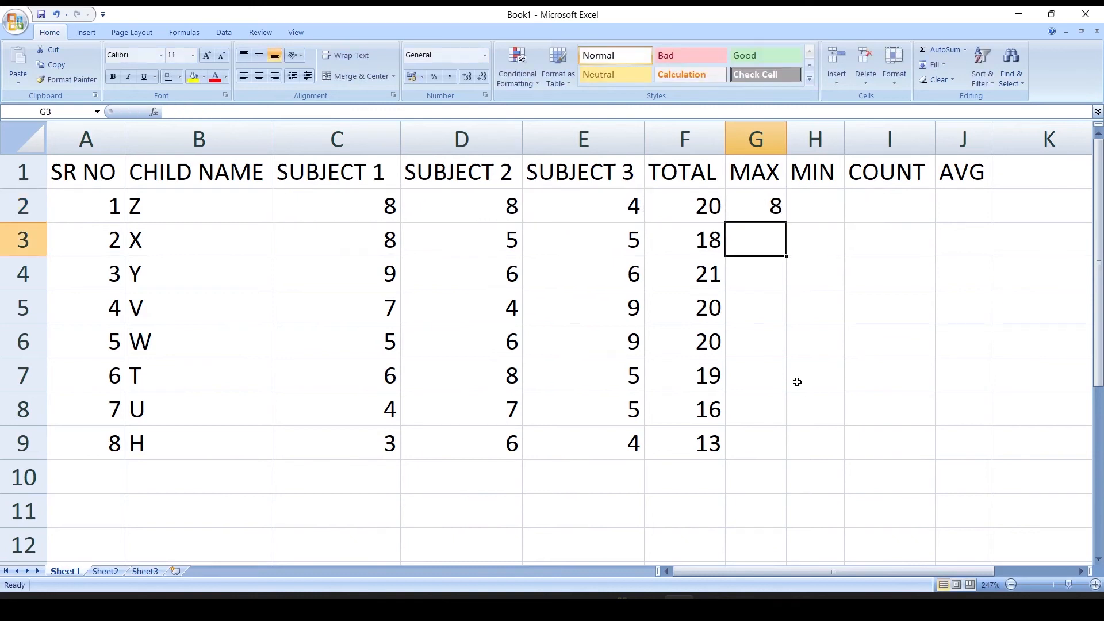
{"action": "left_click", "coordinate": [774, 213]}
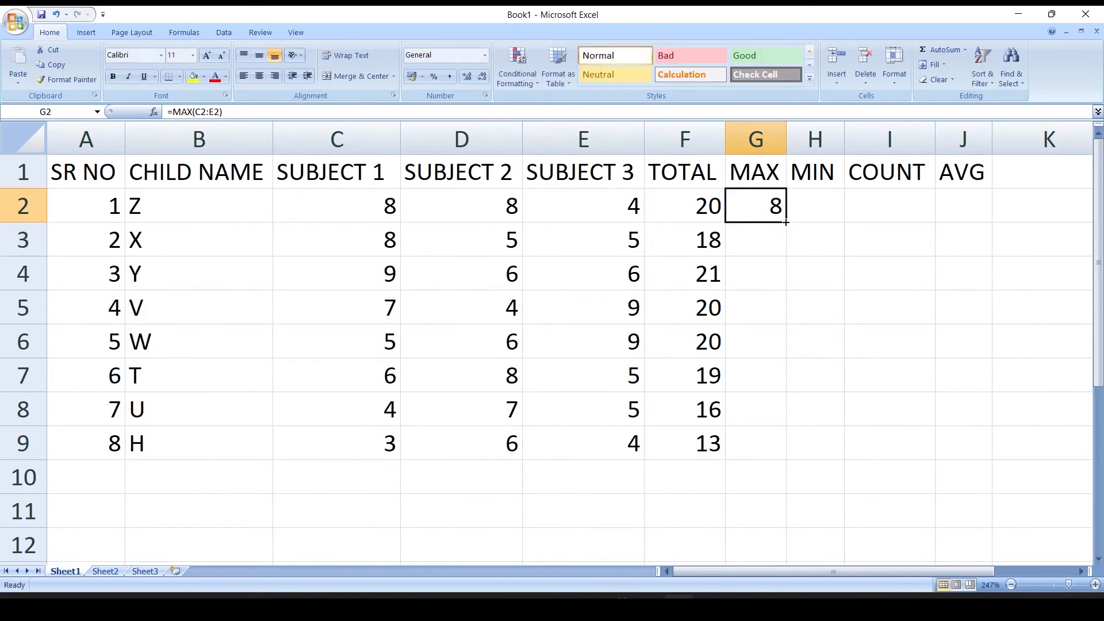
{"action": "double_click", "coordinate": [785, 225]}
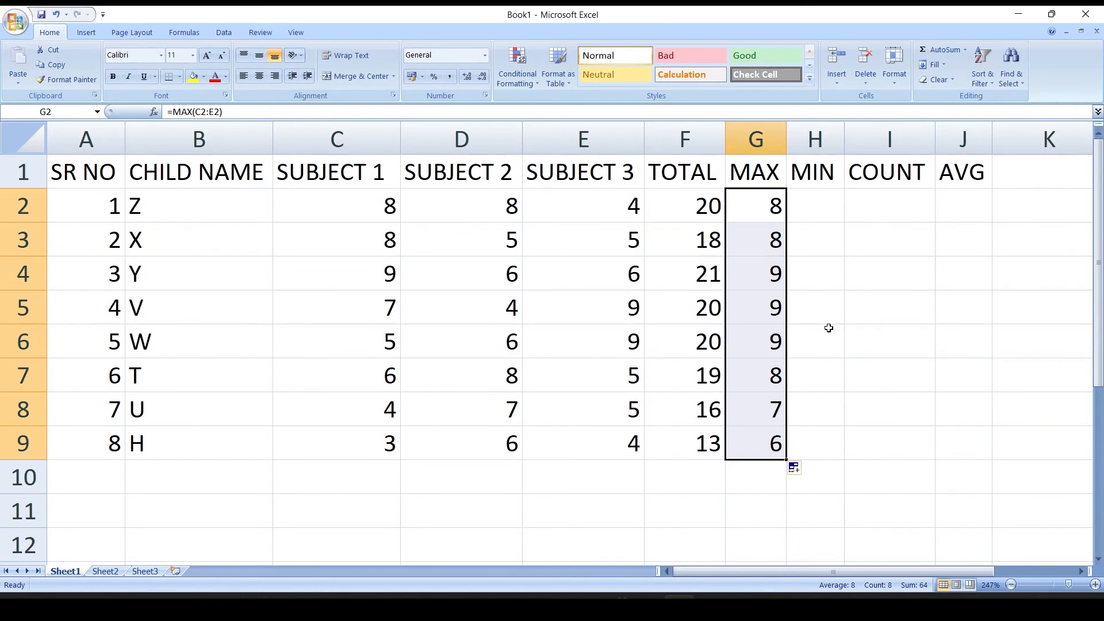
Insert the AutoSum Min function in H2 over the subject marks C2:E2 and fill it down to H9.
{"action": "left_click", "coordinate": [816, 211]}
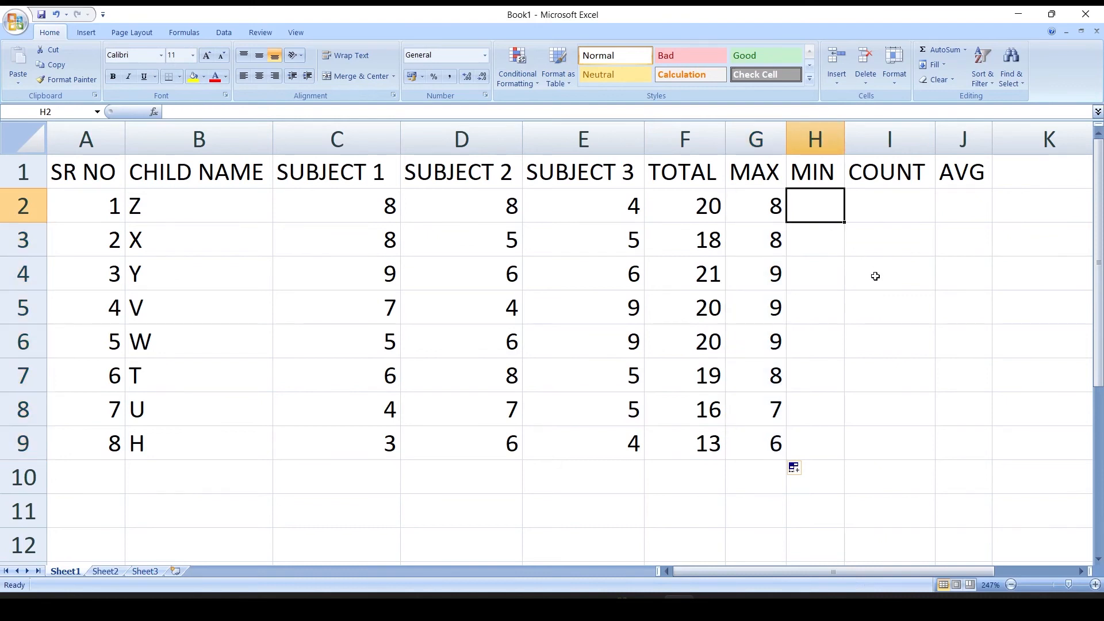
{"action": "key", "text": "alt"}
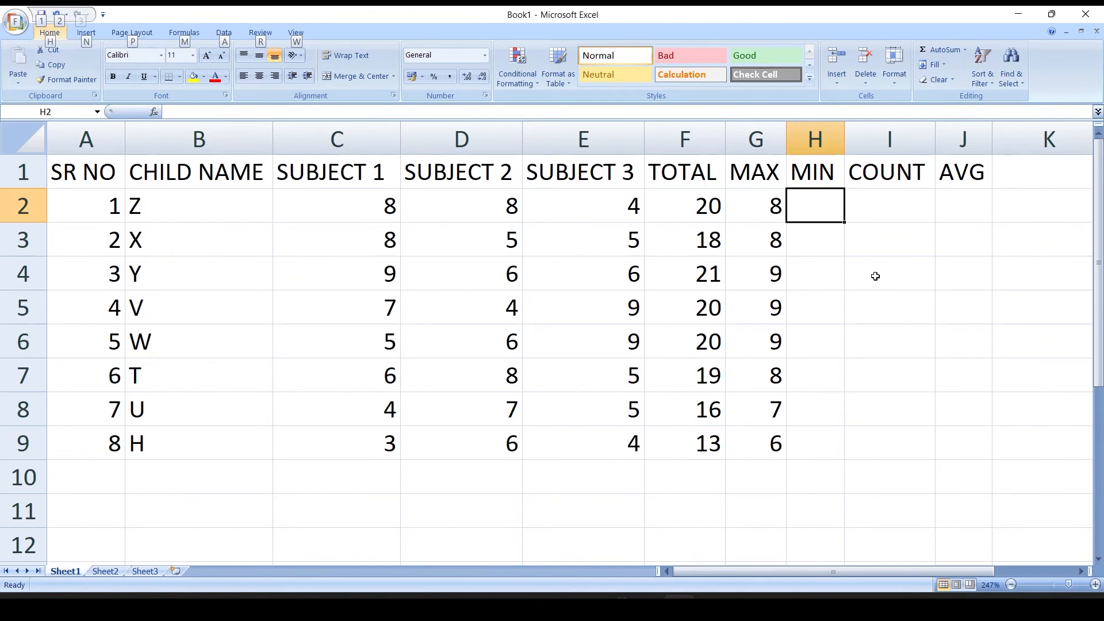
{"action": "key", "text": "h"}
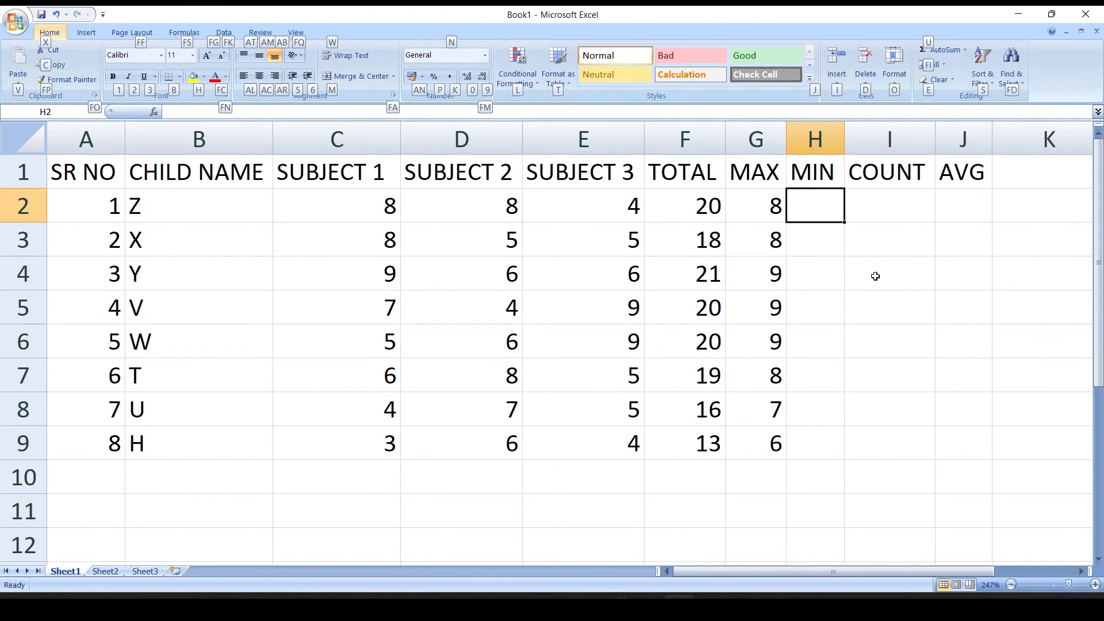
{"action": "key", "text": "u"}
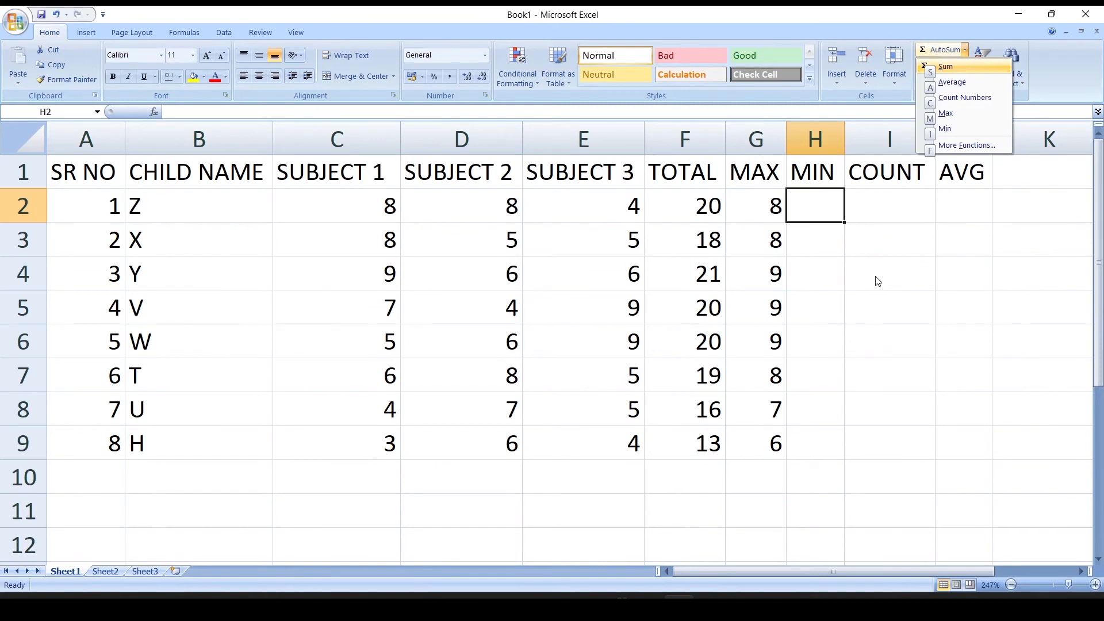
{"action": "key", "text": "i"}
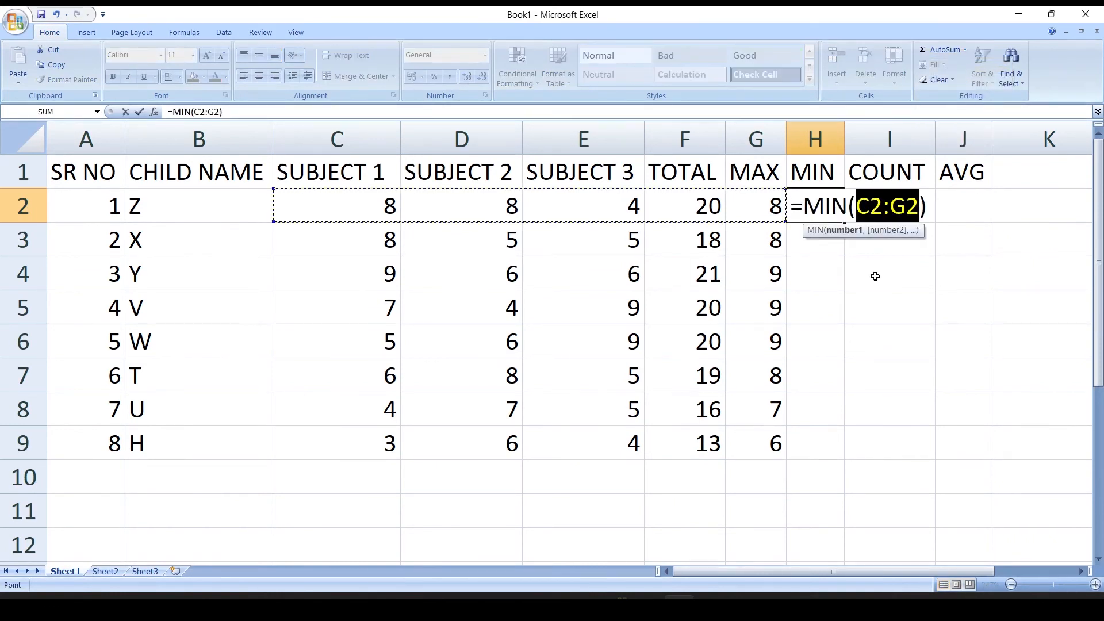
{"action": "key", "text": "Left"}
{"action": "key", "text": "Left"}
{"action": "key", "text": "Left"}
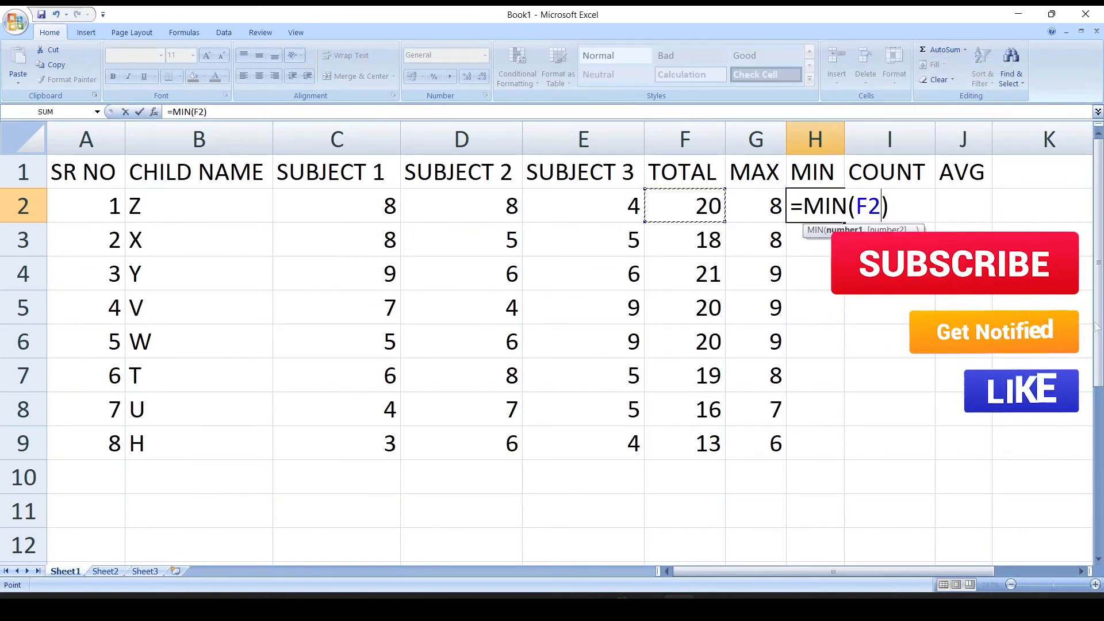
{"action": "key", "text": "Left"}
{"action": "key", "text": "Left"}
{"action": "key", "text": "Right"}
{"action": "key", "text": "Right"}
{"action": "key", "text": "Right"}
{"action": "key", "text": "Right"}
{"action": "key", "text": "Left"}
{"action": "key", "text": "Left"}
{"action": "key", "text": "Left"}
{"action": "key", "text": "Left"}
{"action": "key", "text": "shift+Right"}
{"action": "key", "text": "shift+Right"}
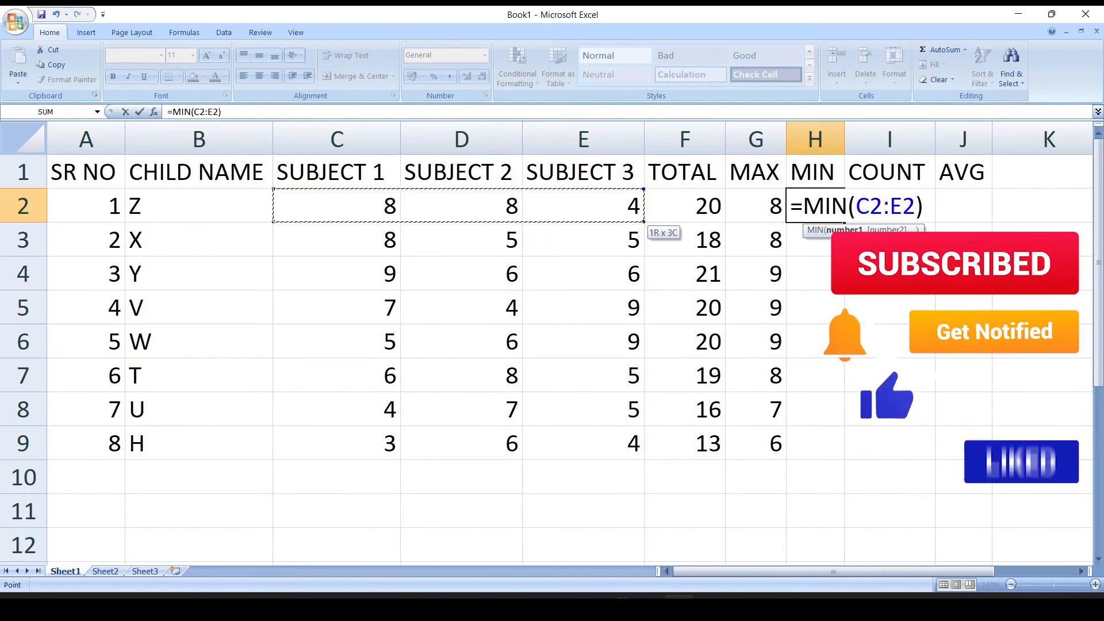
{"action": "key", "text": "Return"}
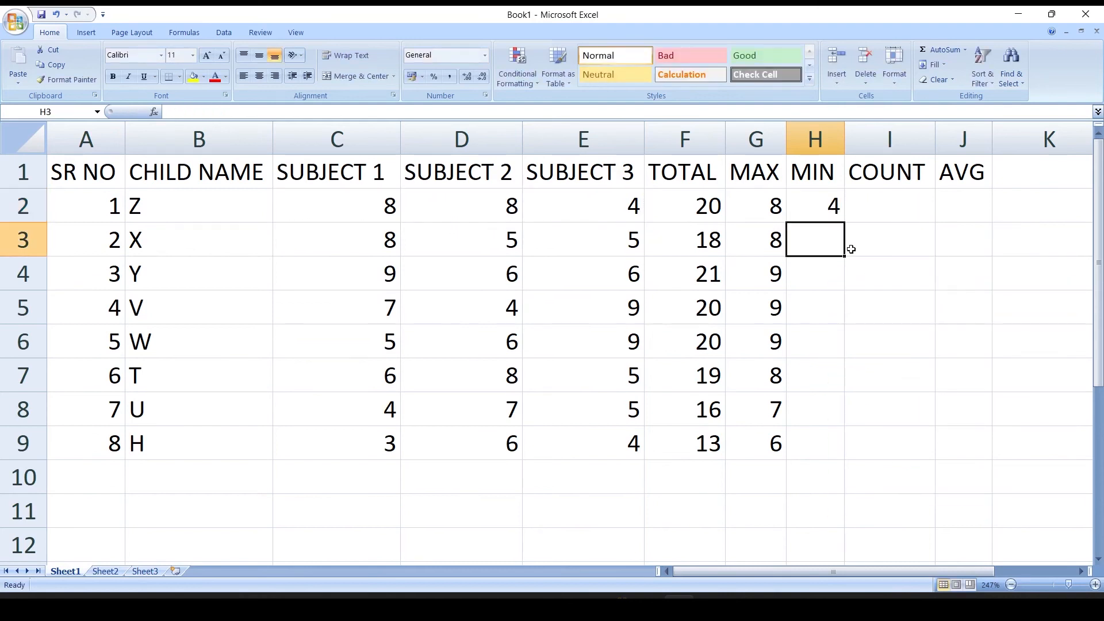
{"action": "left_click", "coordinate": [838, 213]}
{"action": "double_click", "coordinate": [847, 224]}
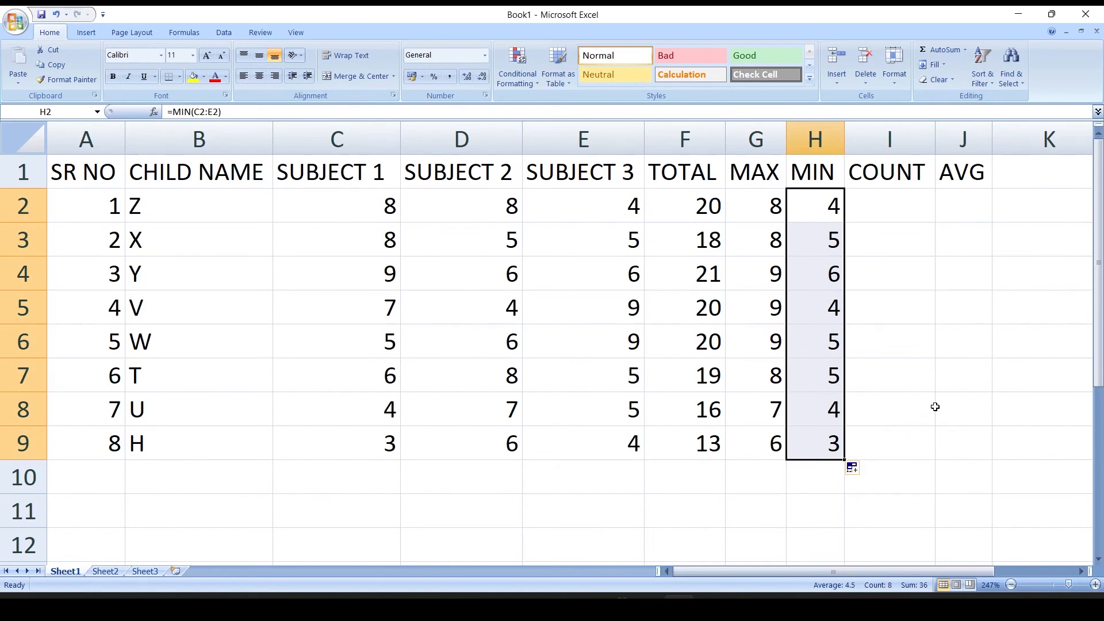
Insert the AutoSum Count Numbers function in I2 over the subject marks C2:E2 and fill it down to I9.
{"action": "left_click", "coordinate": [902, 215]}
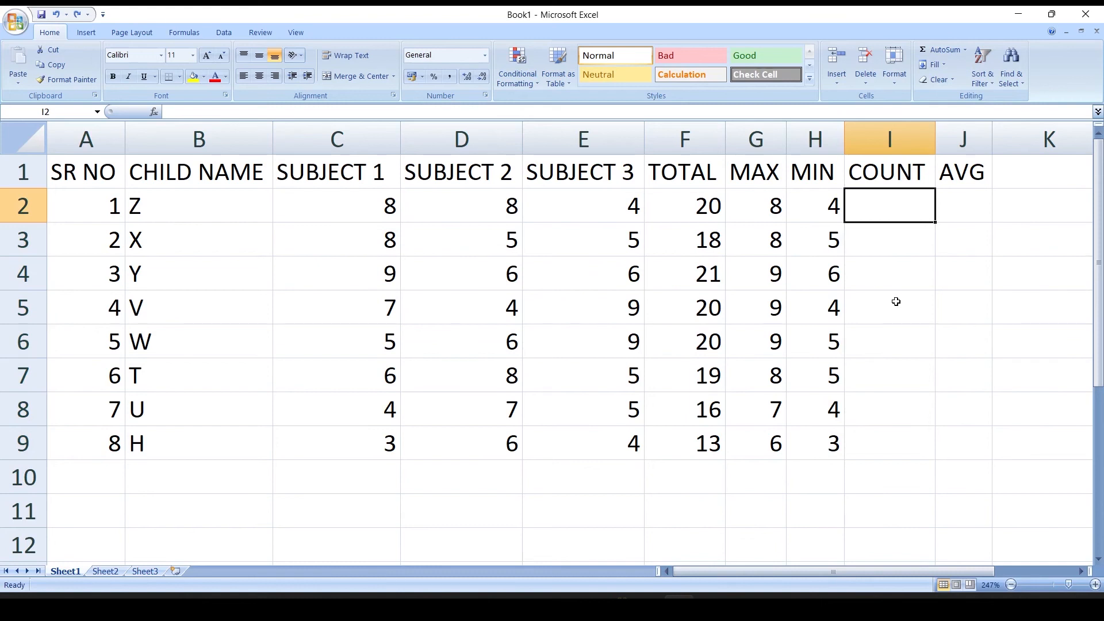
{"action": "key", "text": "alt"}
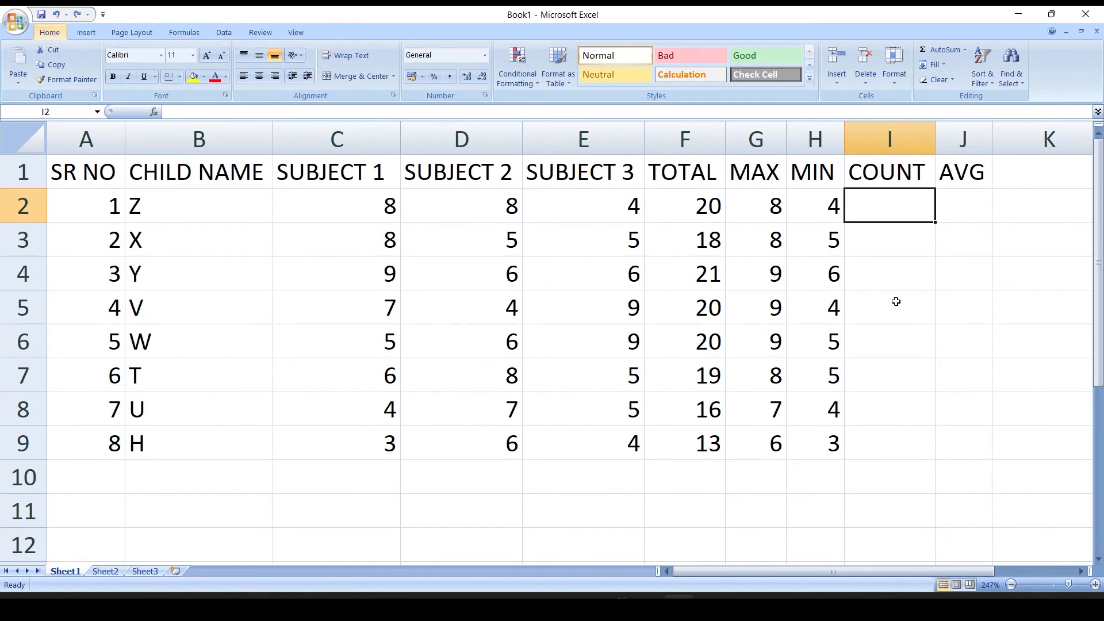
{"action": "key", "text": "h"}
{"action": "key", "text": "u"}
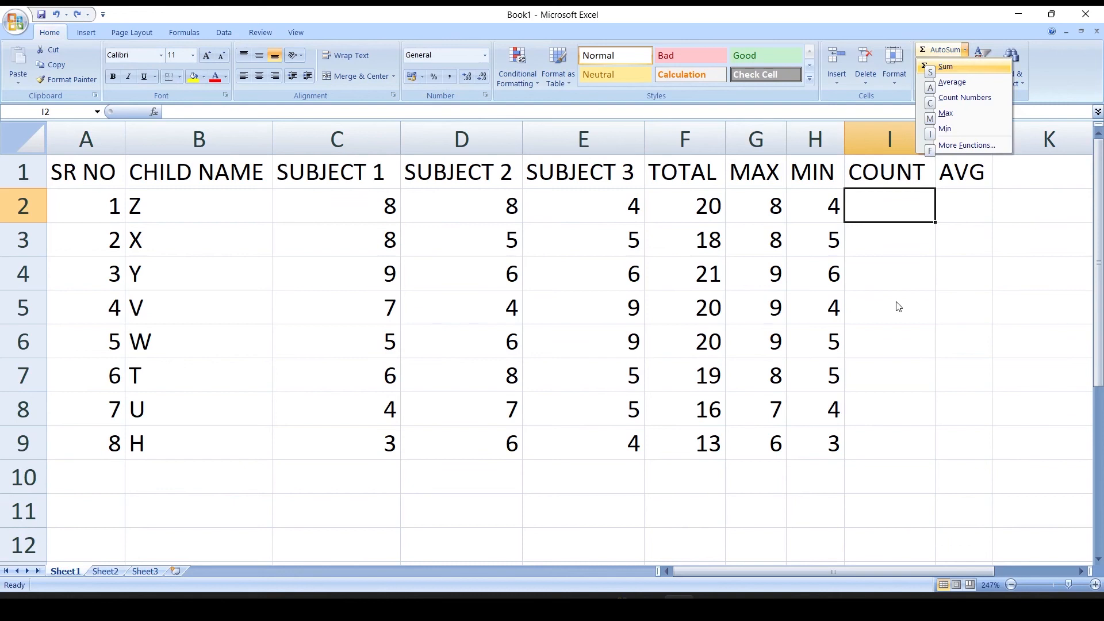
{"action": "key", "text": "c"}
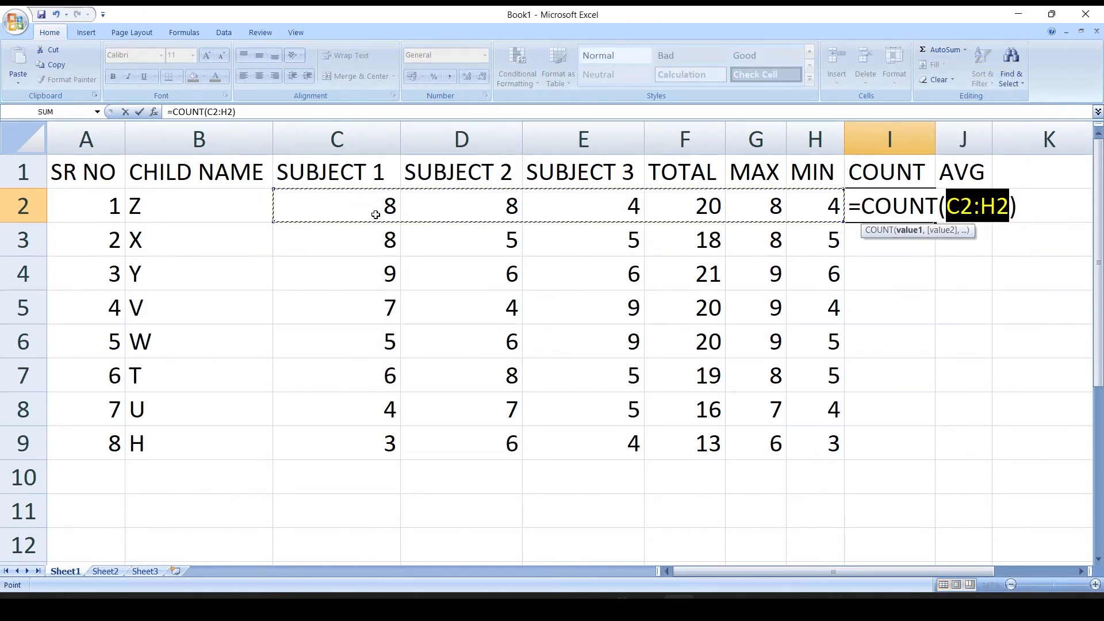
{"action": "left_click_drag", "start_coordinate": [330, 207], "coordinate": [601, 223]}
{"action": "key", "text": "Return"}
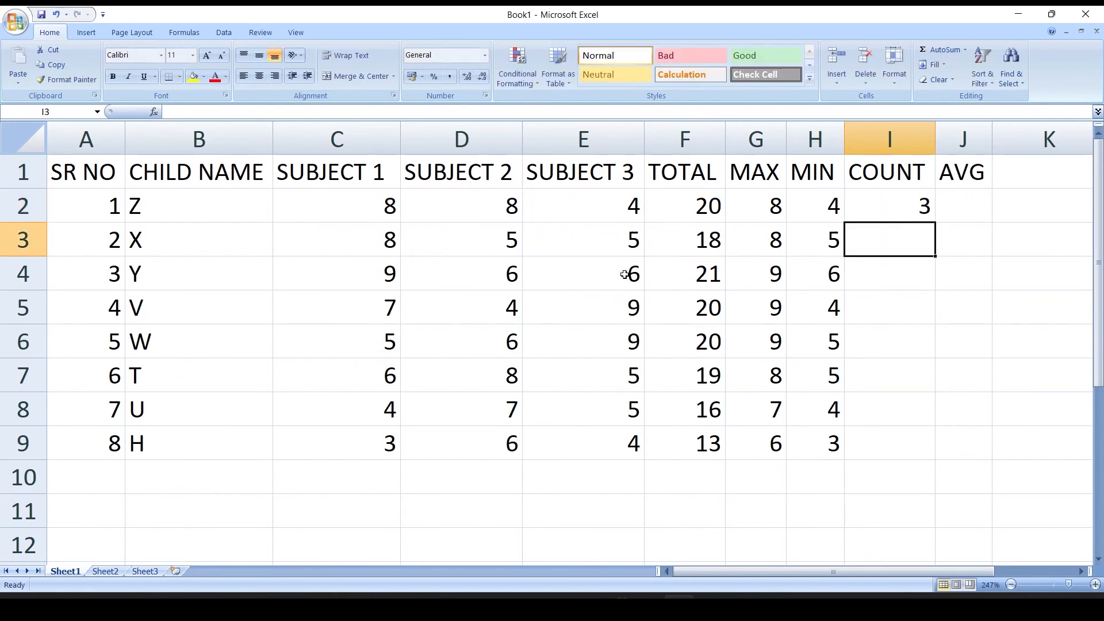
{"action": "left_click", "coordinate": [904, 216]}
{"action": "double_click", "coordinate": [935, 223]}
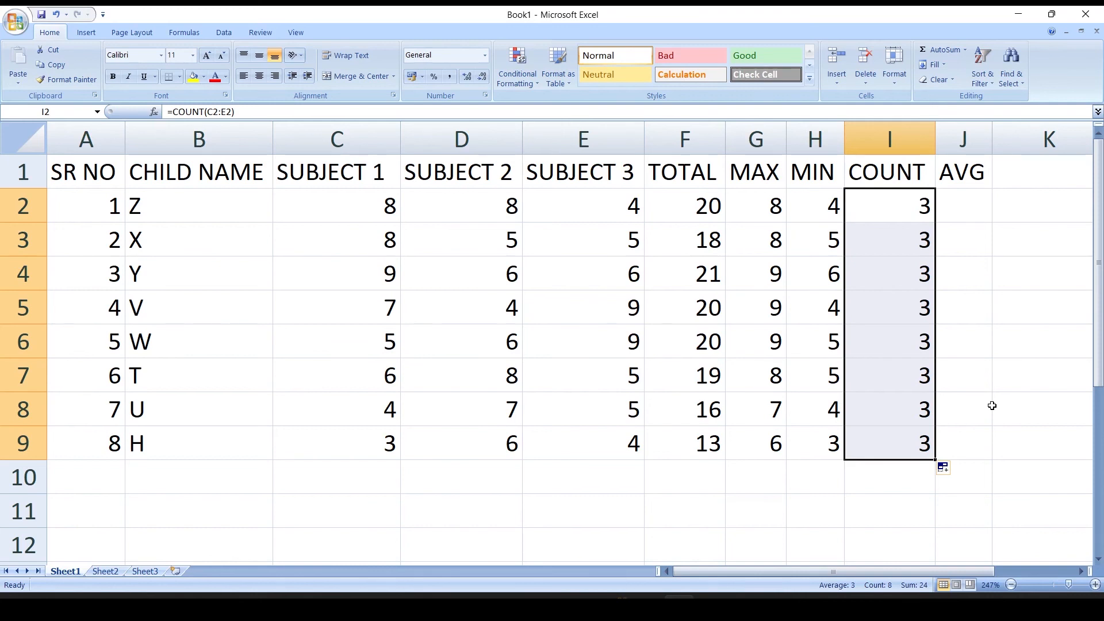
Insert the AutoSum Average function in J2 over the subject marks C2:E2 and fill it down to J9.
{"action": "left_click", "coordinate": [968, 220]}
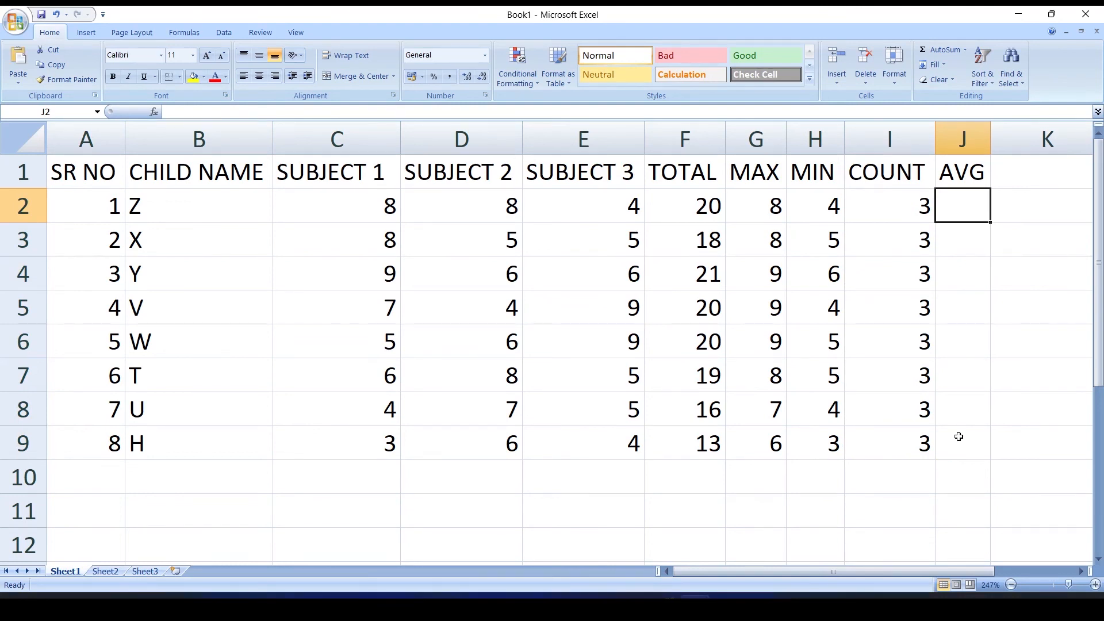
{"action": "key", "text": "alt"}
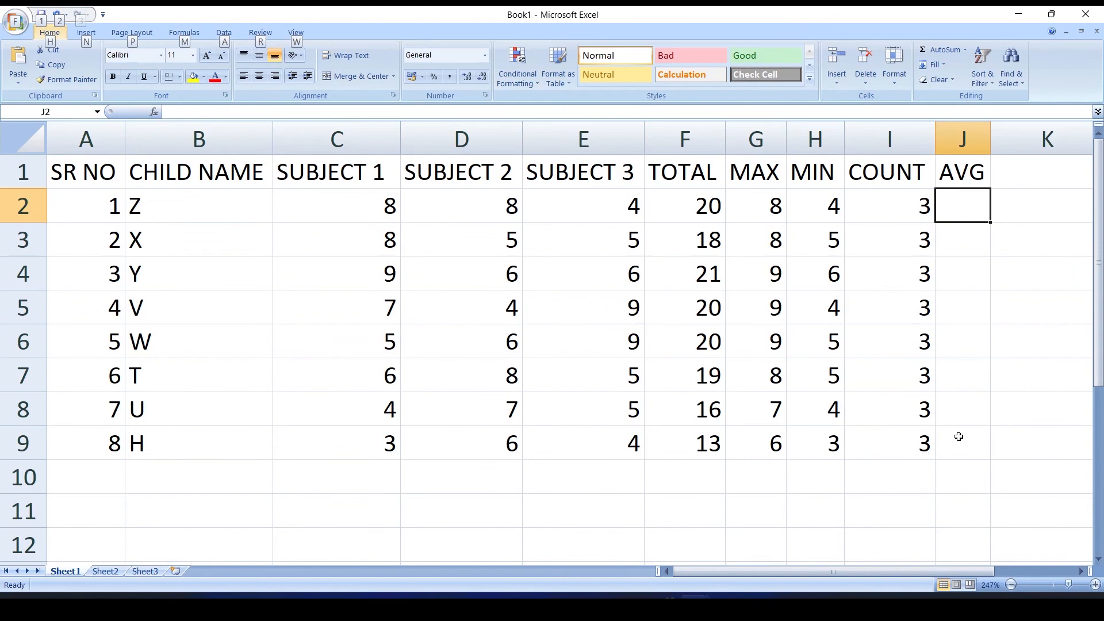
{"action": "key", "text": "h"}
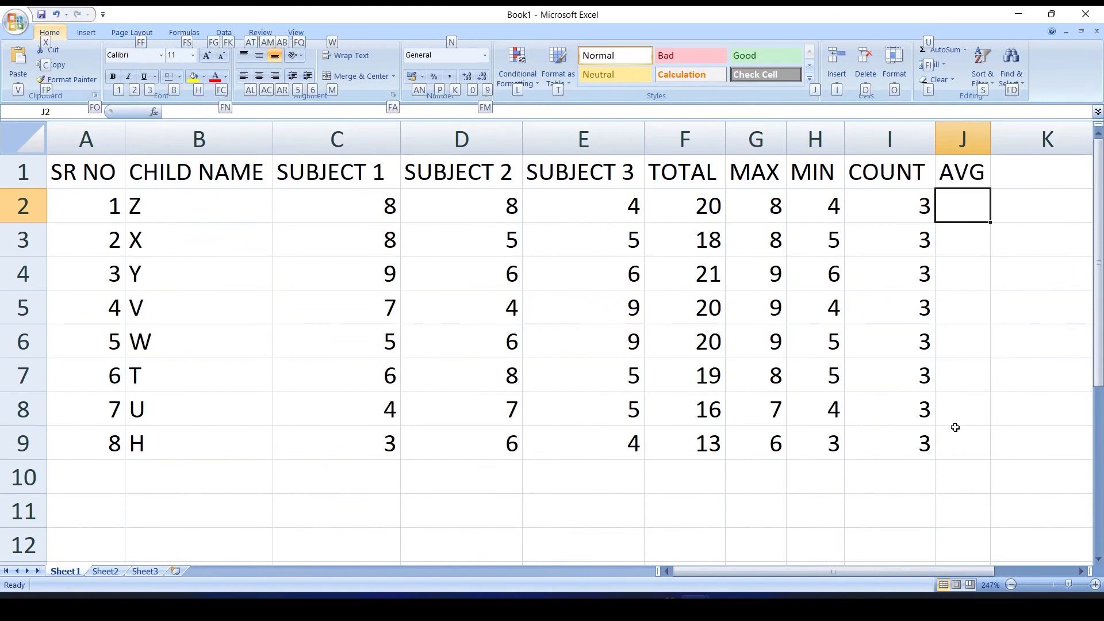
{"action": "key", "text": "u"}
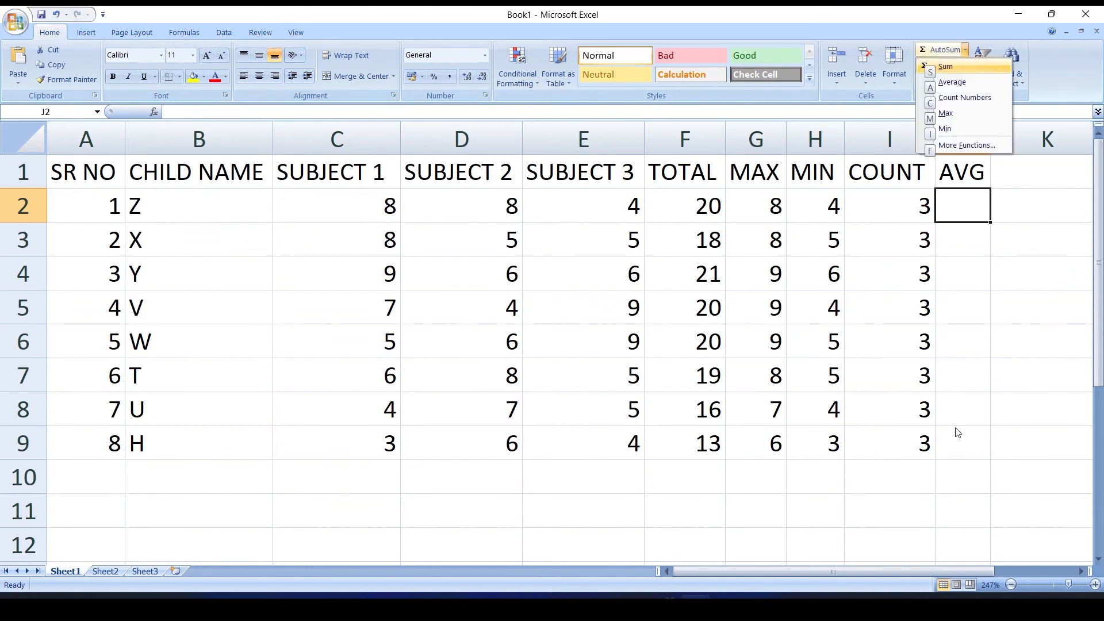
{"action": "key", "text": "a"}
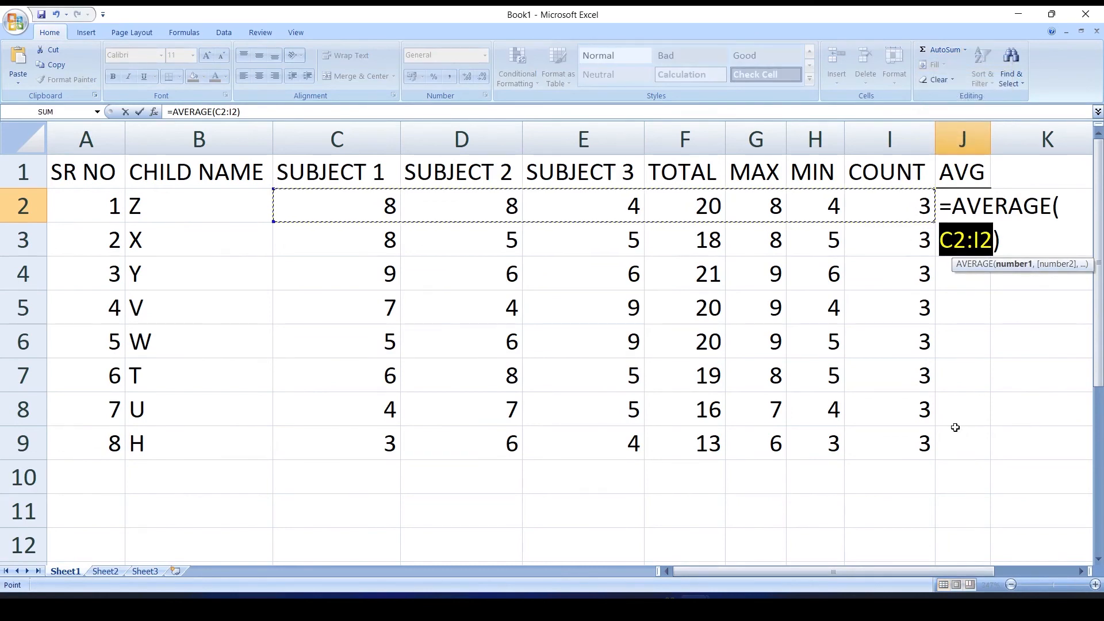
{"action": "key", "text": "shift+Left"}
{"action": "key", "text": "shift+Left"}
{"action": "key", "text": "shift+Left"}
{"action": "key", "text": "shift+Left"}
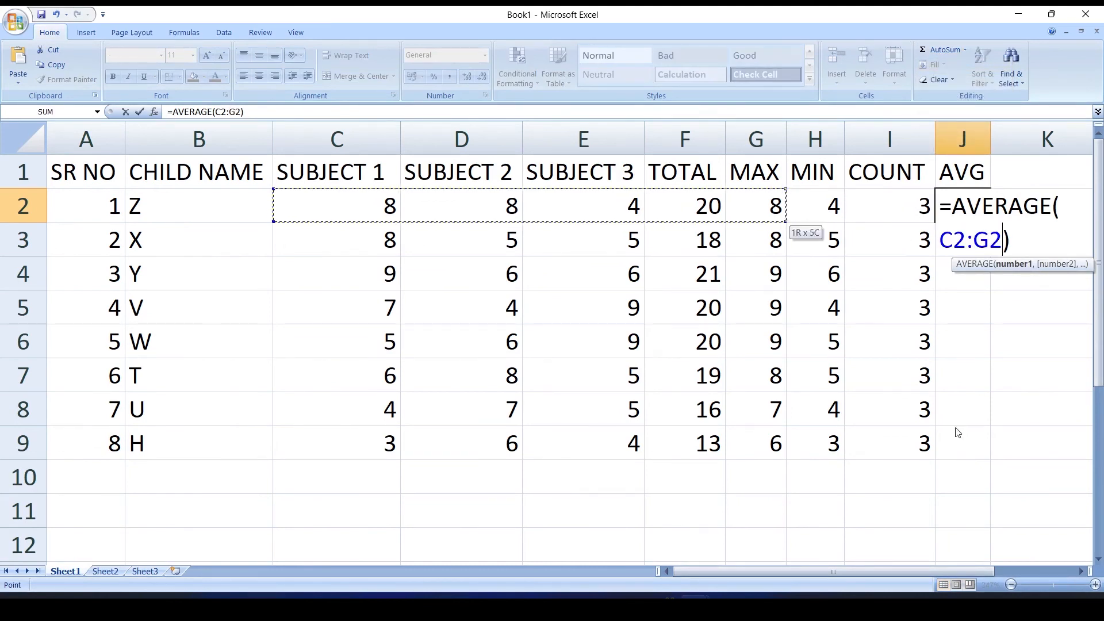
{"action": "key", "text": "Return"}
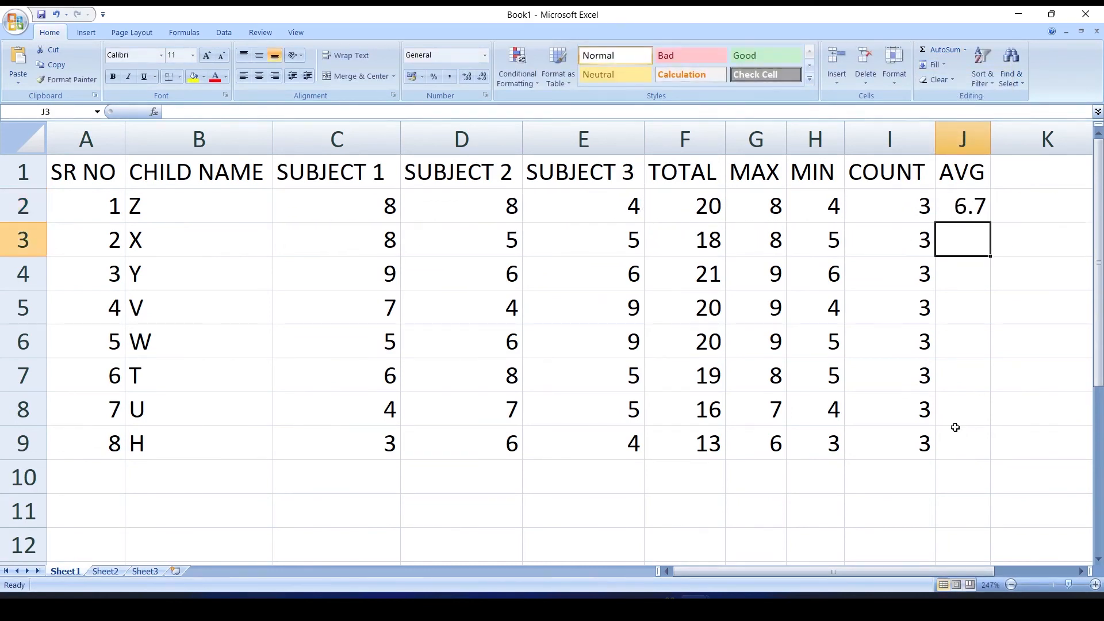
{"action": "left_click", "coordinate": [971, 204]}
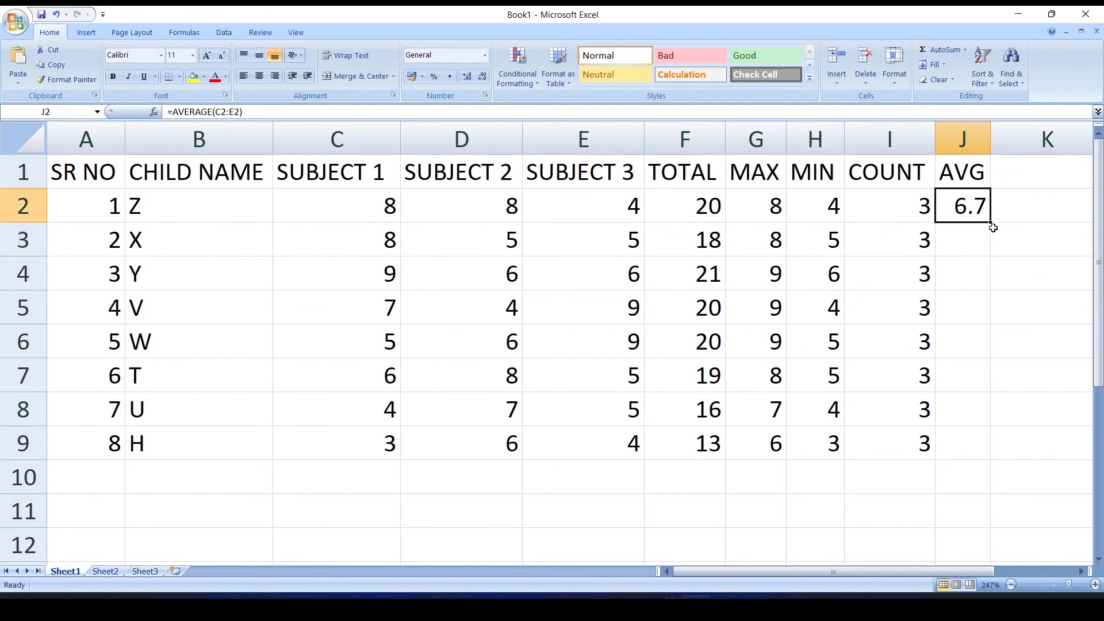
{"action": "left_click_drag", "start_coordinate": [991, 221], "coordinate": [991, 457]}
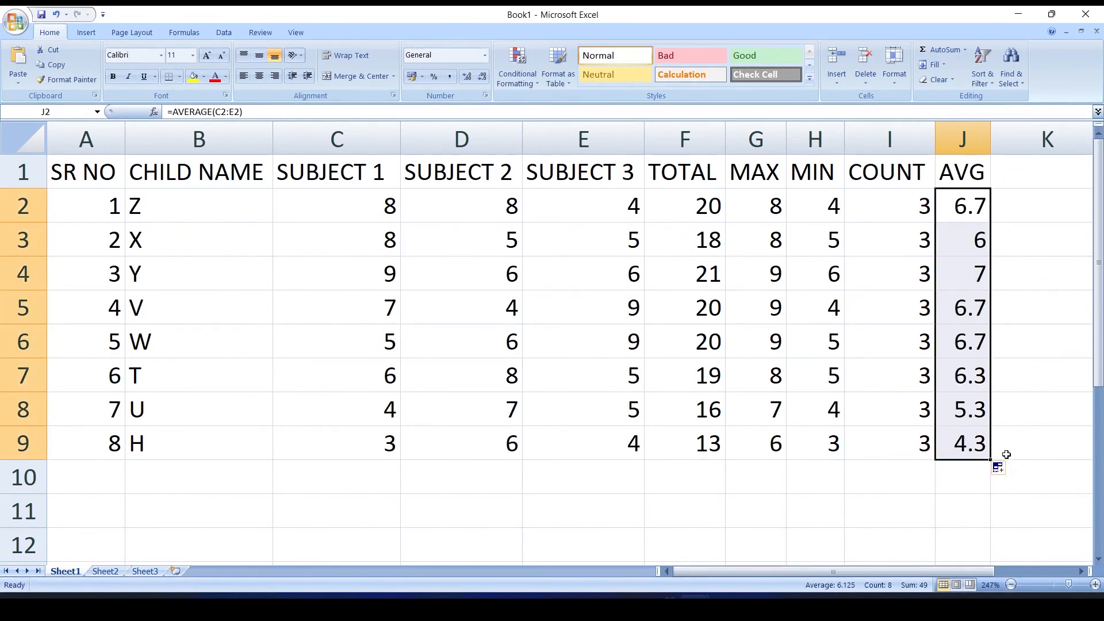